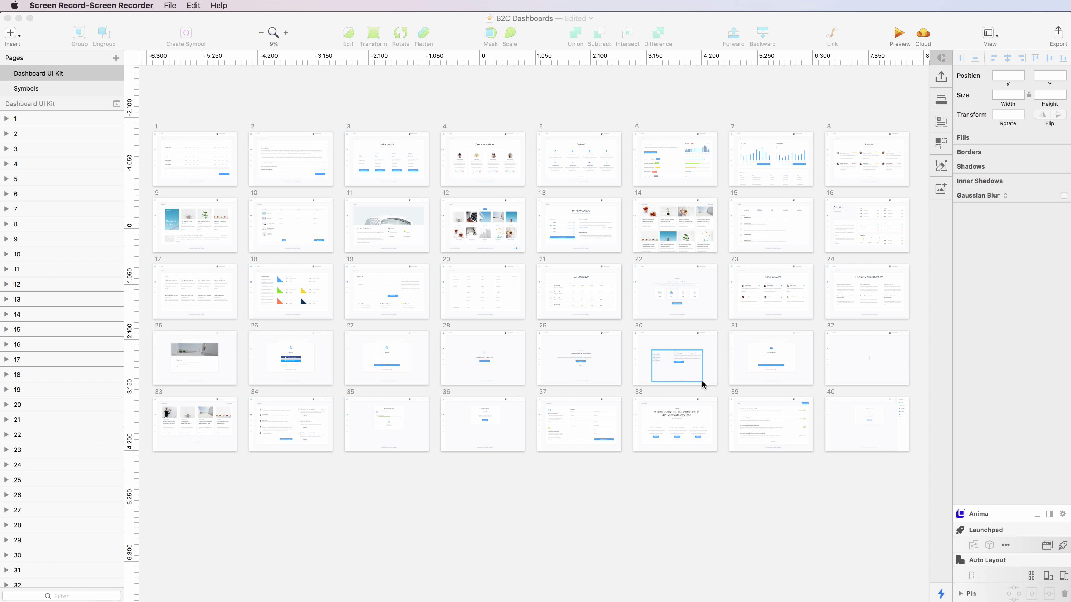
- Go to the Symbols page, pan across its Colors and Text Styles artboards, and select the Primary swatch
scroll(683, 377, up, 2)
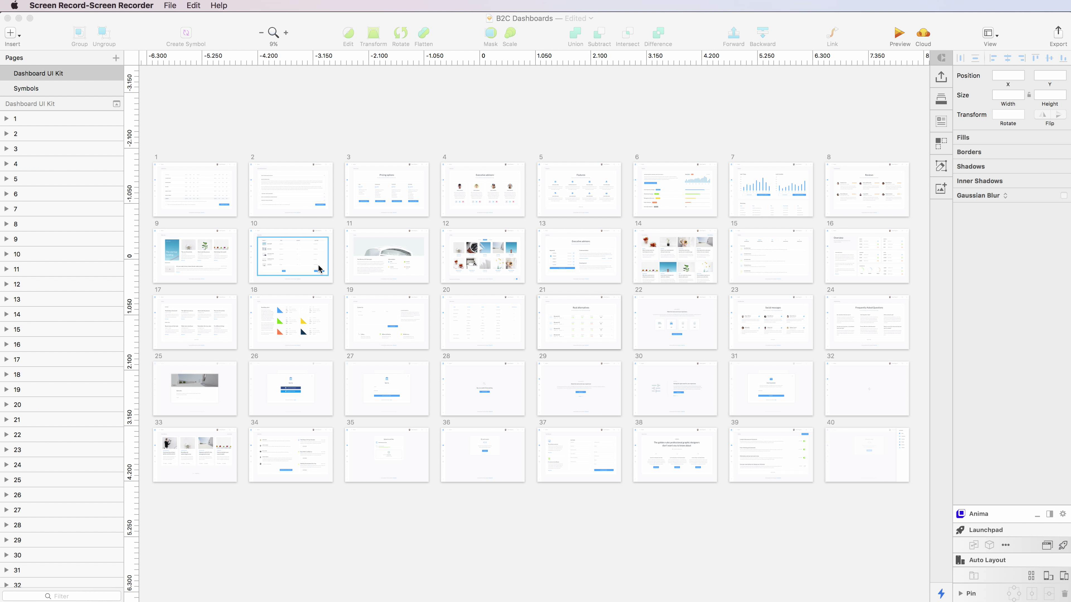
click(46, 88)
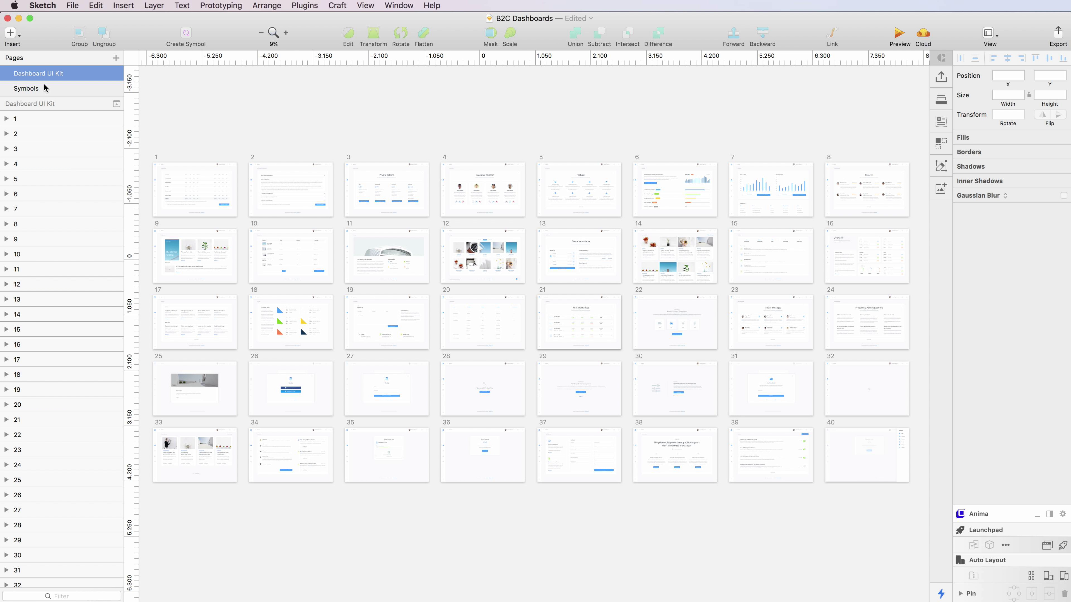
click(45, 87)
scroll(207, 128, right, 3)
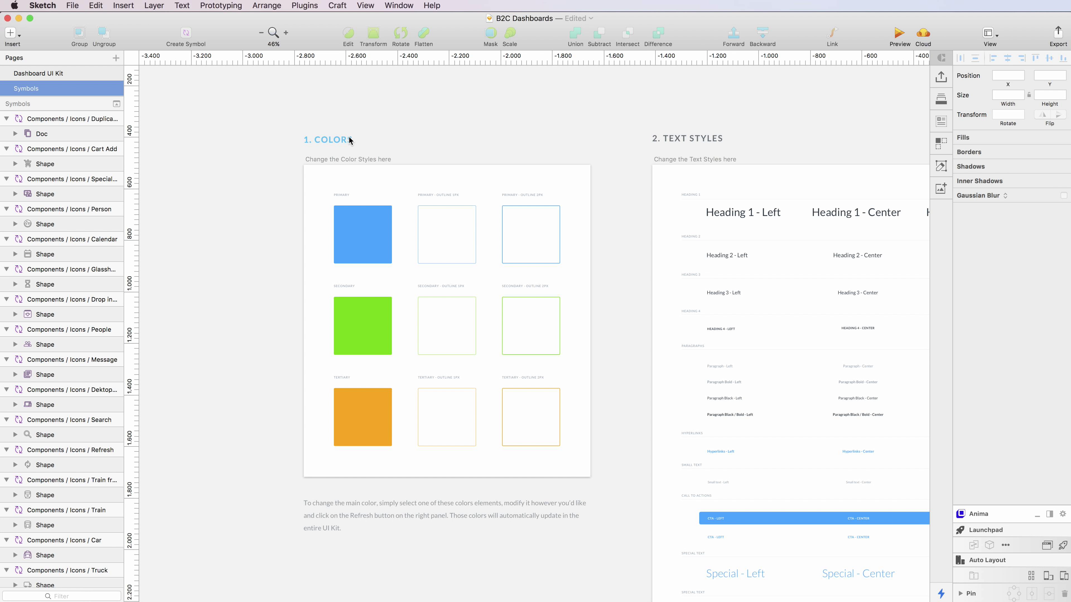
scroll(347, 140, right, 3)
scroll(312, 143, right, 2)
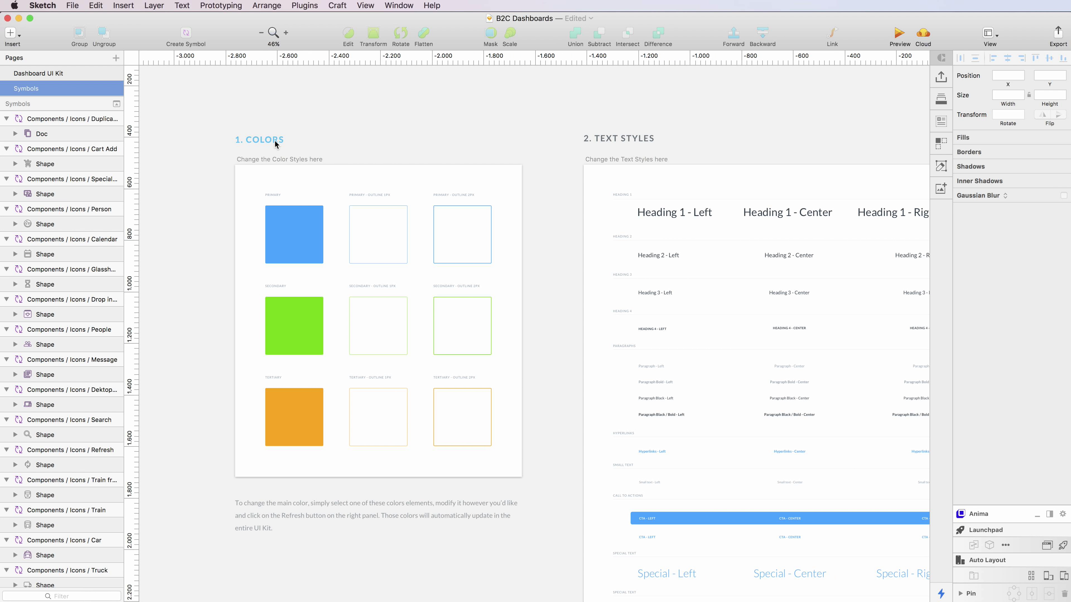
scroll(376, 201, left, 1)
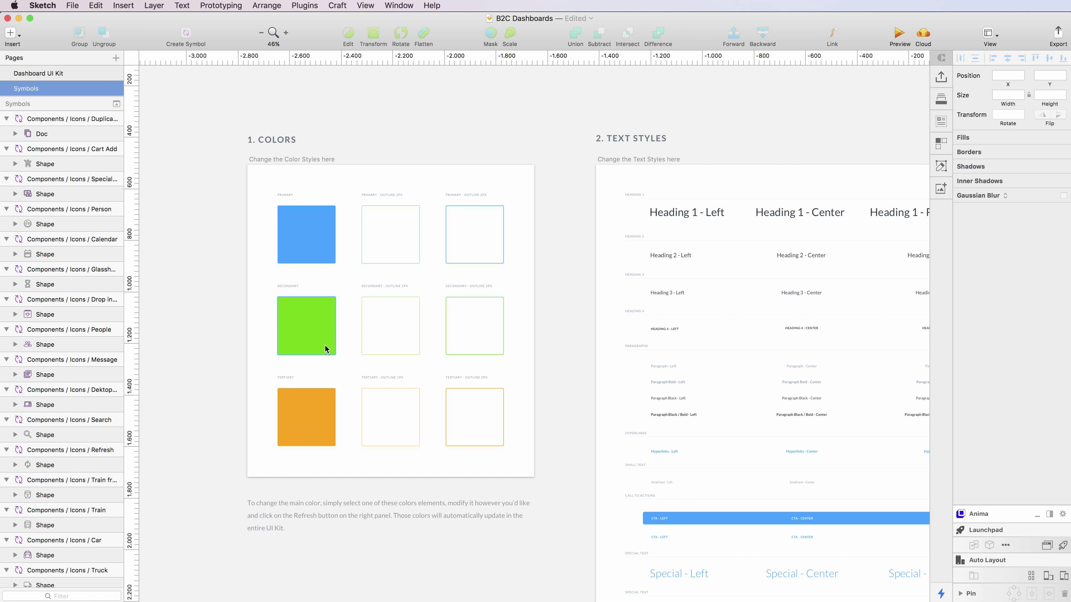
click(304, 231)
- Recolour the Primary swatch fill to red D0021B and sync its shared Solid style
scroll(304, 231, up, 3)
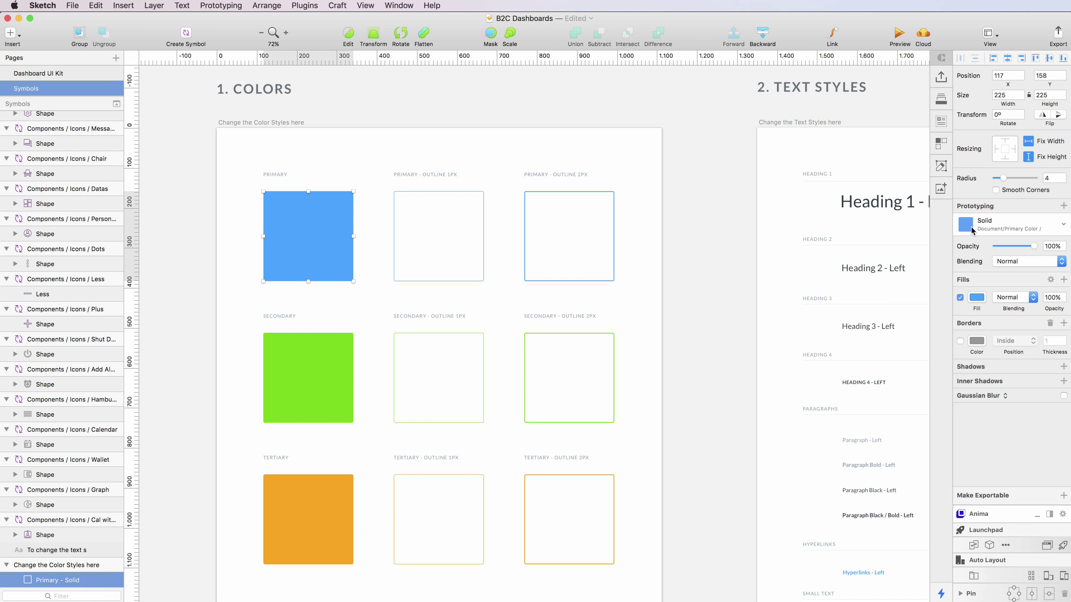
click(976, 298)
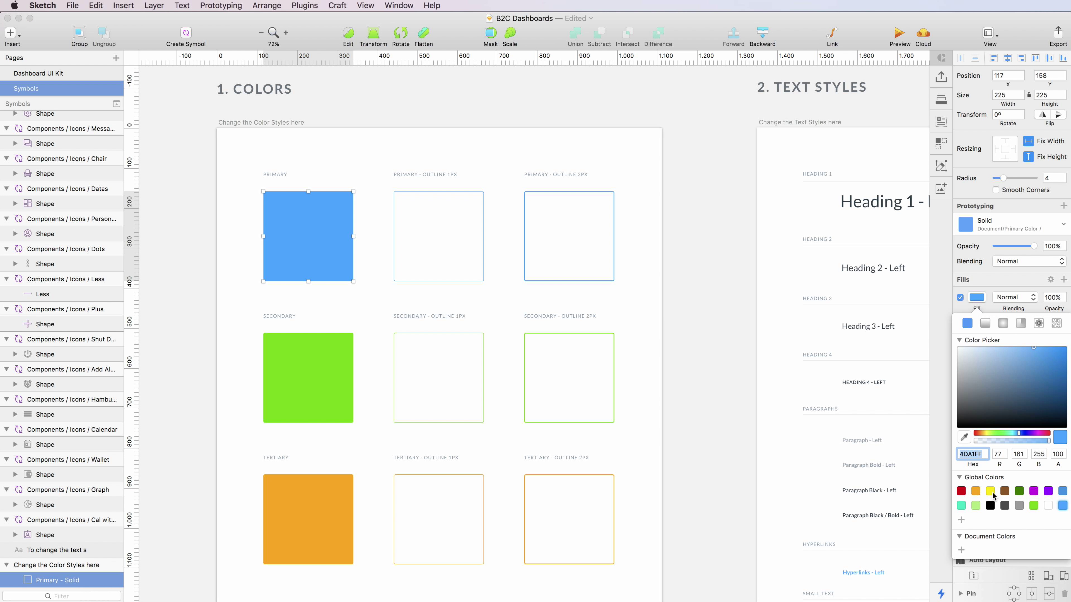
click(961, 492)
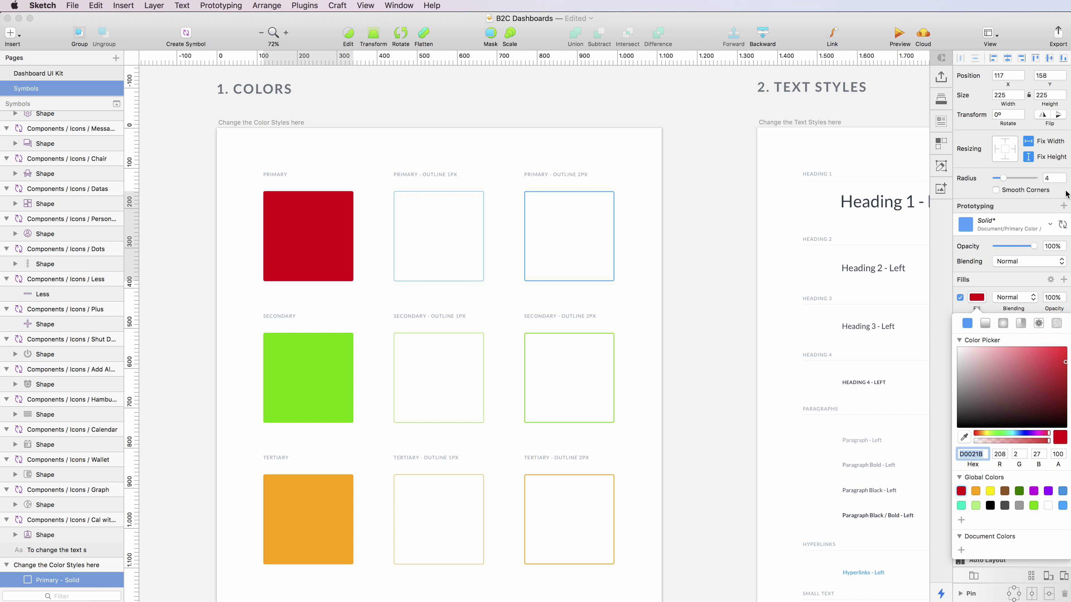
click(1061, 227)
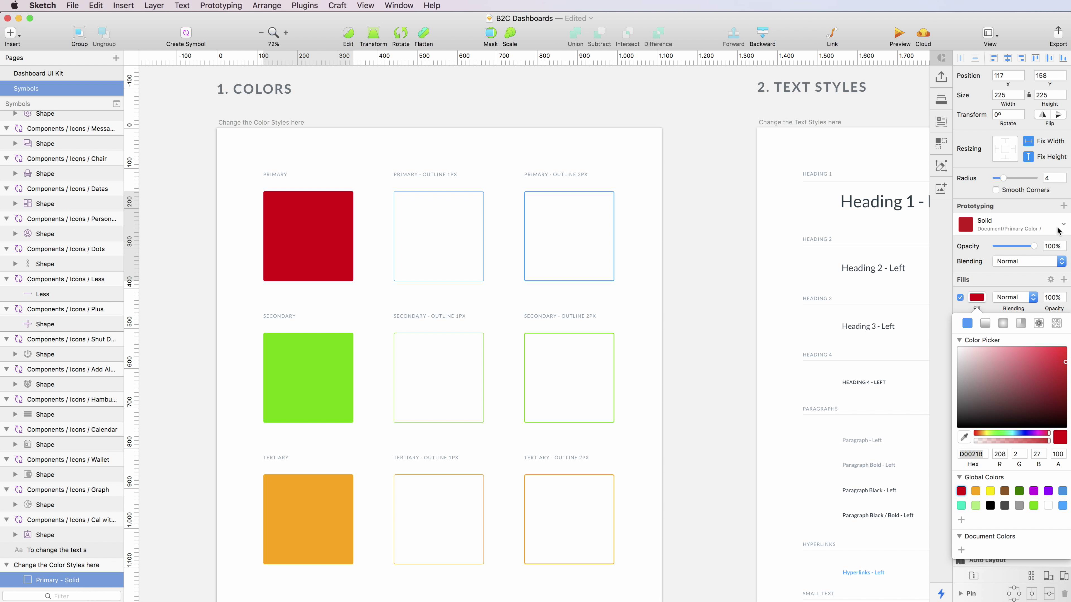
click(53, 74)
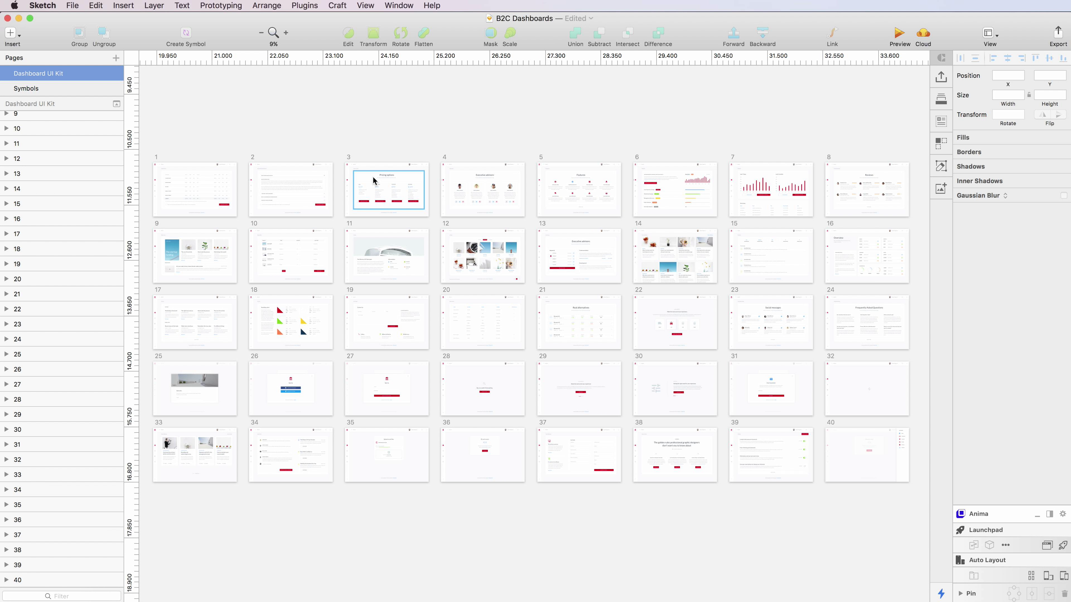
- Pan around the Dashboard UI Kit artboards to check the now-red buttons and accents
scroll(395, 192, up, 3)
scroll(395, 191, up, 10)
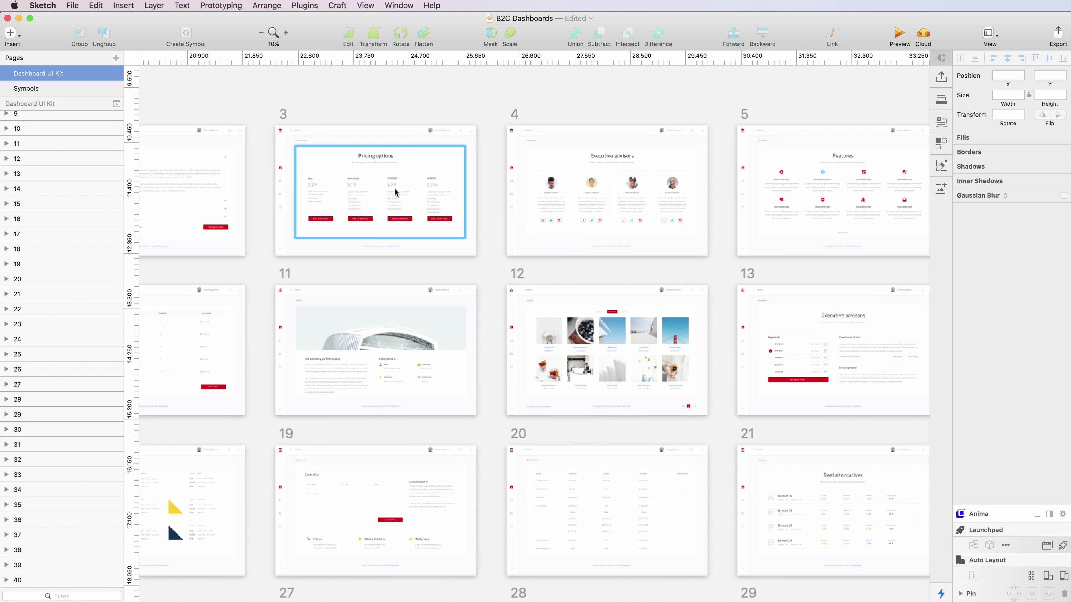
scroll(395, 191, right, 6)
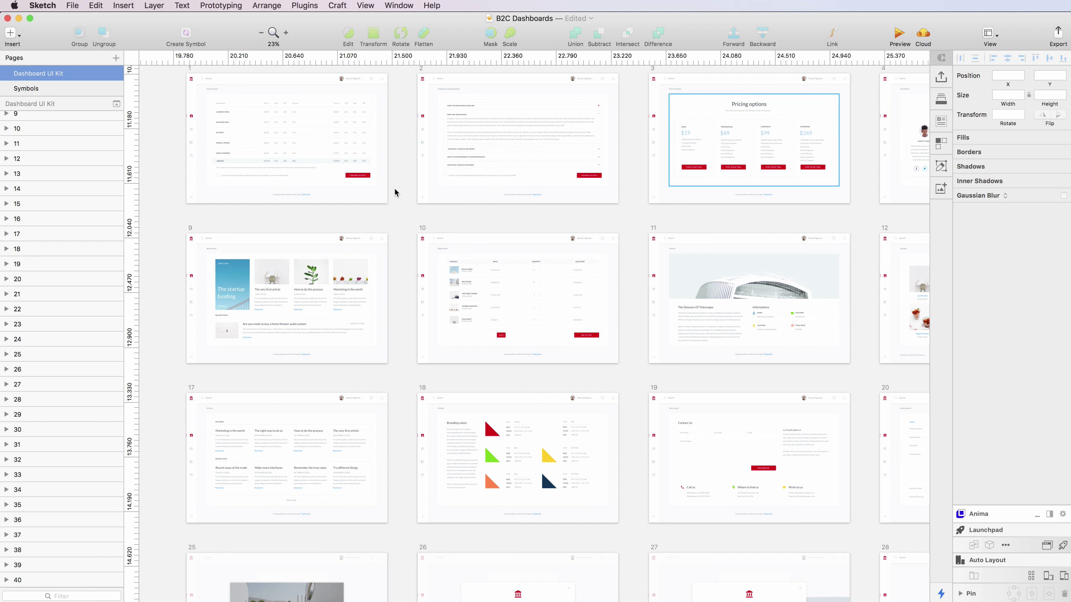
scroll(395, 191, right, 6)
scroll(395, 191, up, 2)
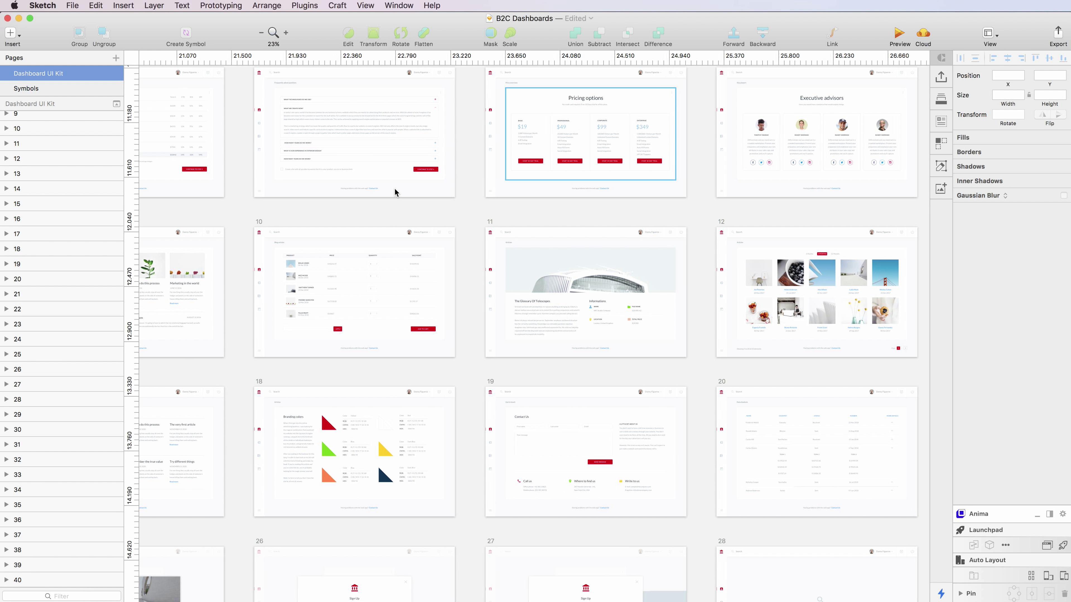
scroll(607, 197, up, 1)
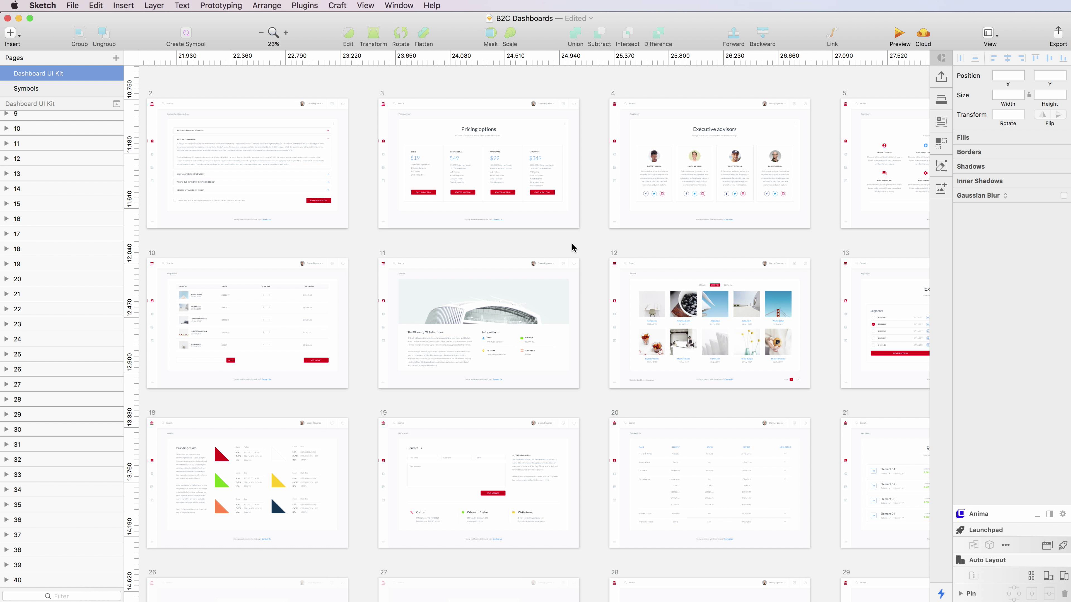
scroll(581, 245, right, 9)
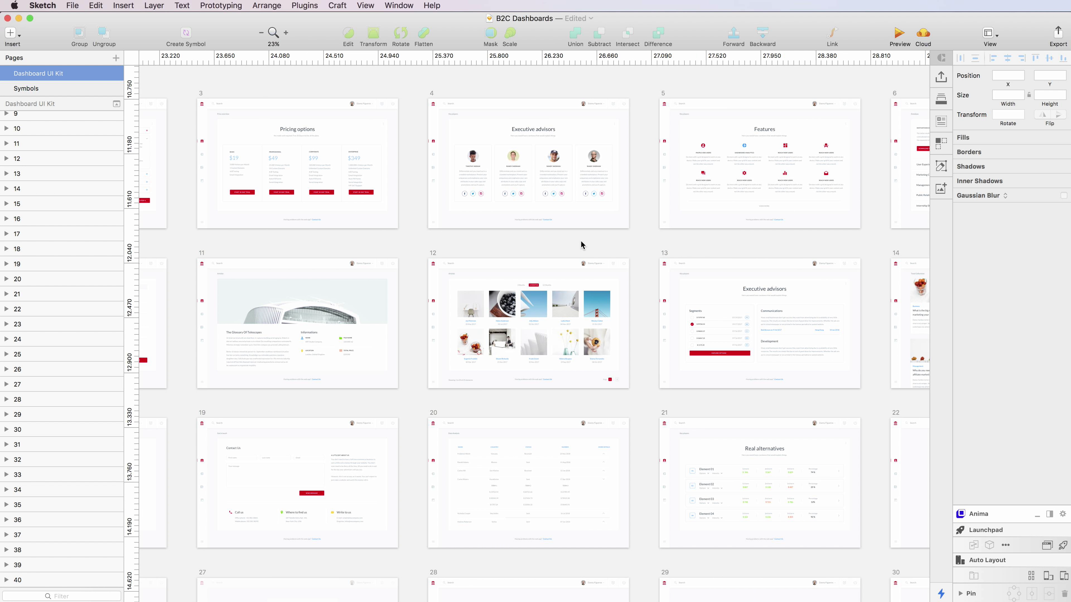
scroll(581, 245, left, 4)
scroll(580, 245, down, 1)
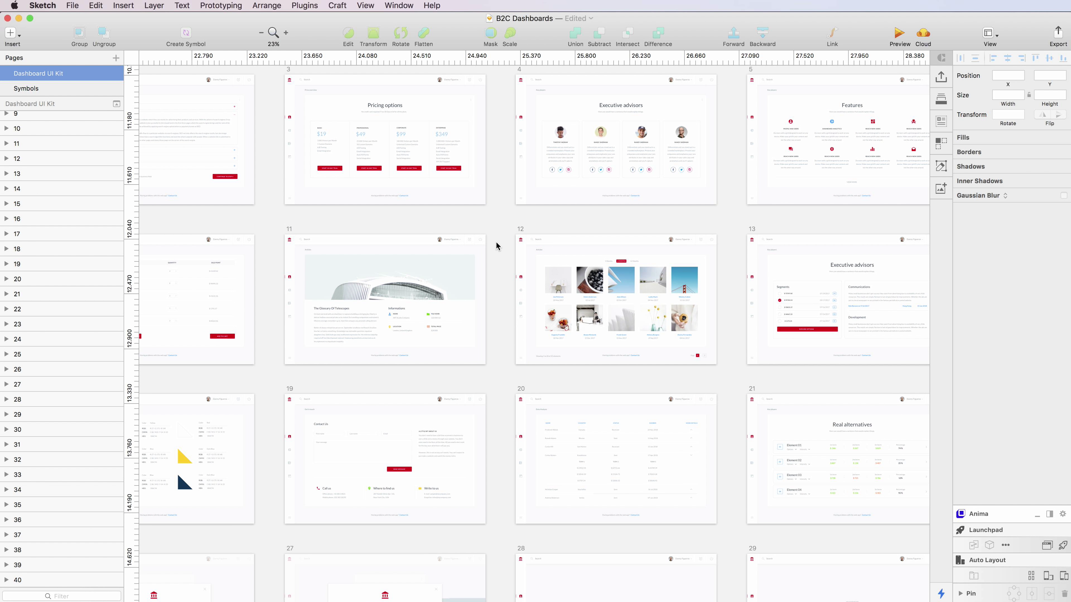
scroll(496, 246, left, 6)
scroll(496, 246, down, 1)
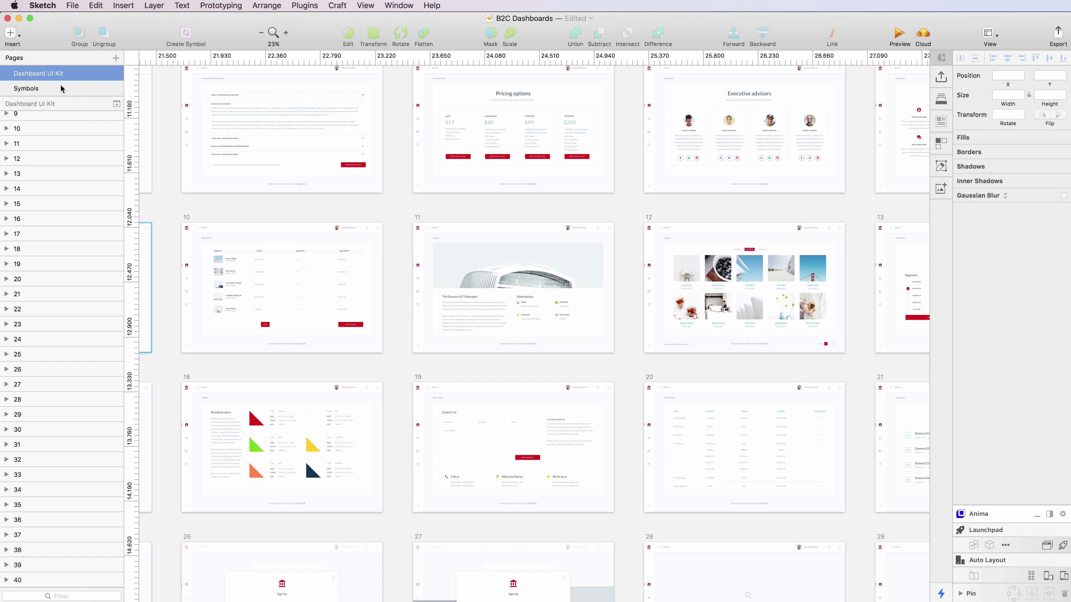
click(61, 88)
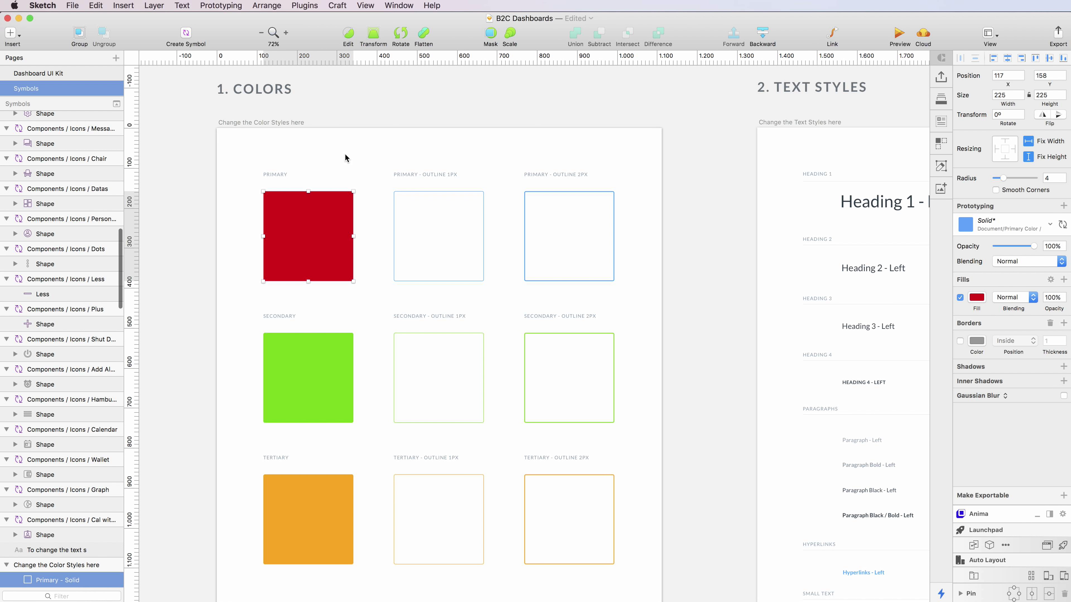
- Undo the red fill so the Primary swatch is blue again, then scroll to the Text Styles artboard
key(super+z)
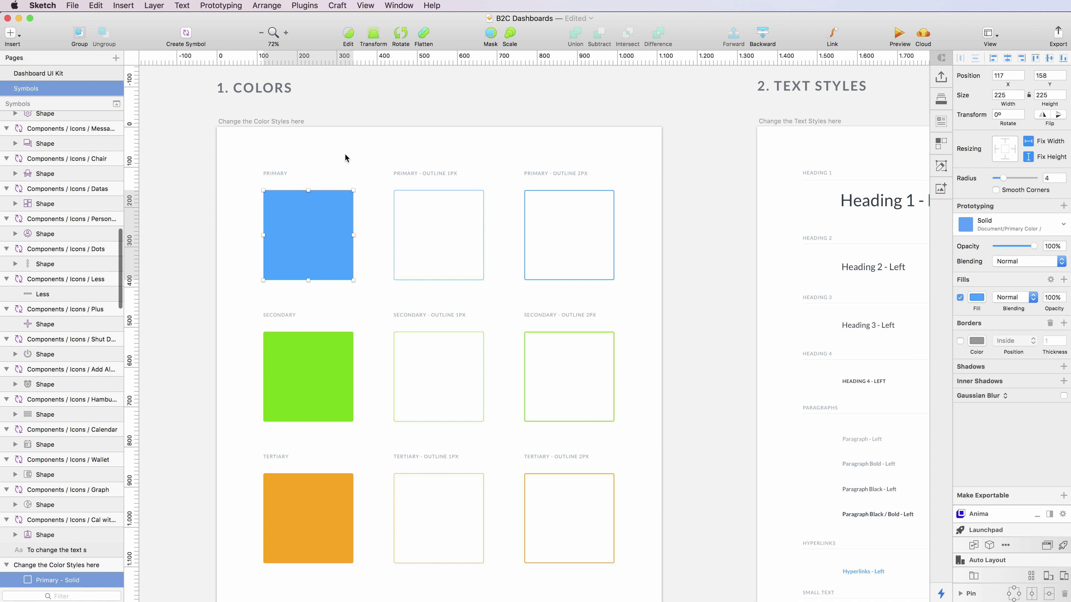
click(345, 158)
scroll(344, 158, right, 6)
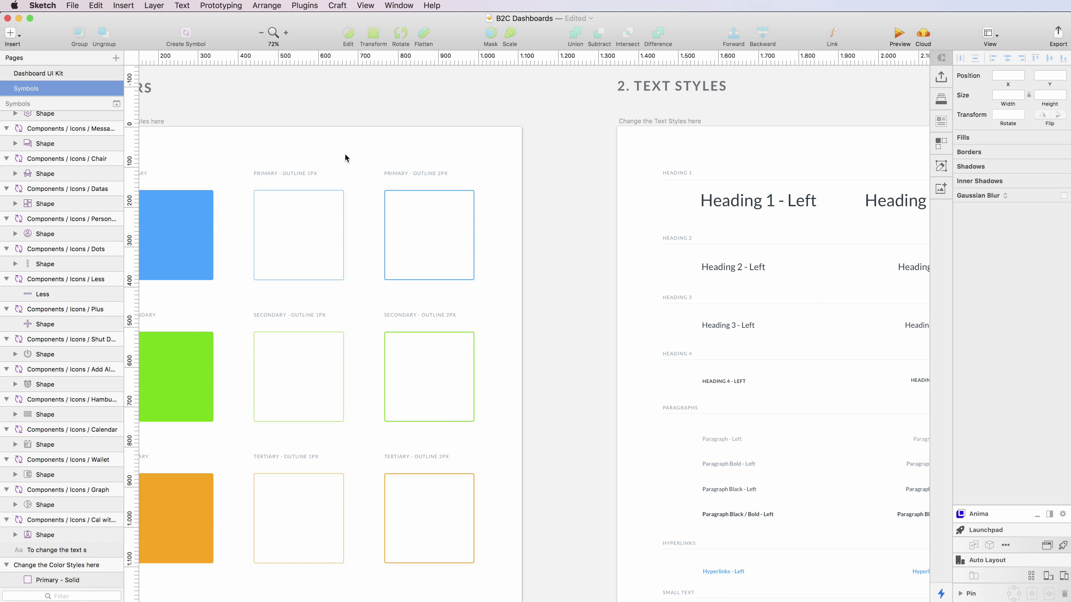
scroll(345, 158, right, 12)
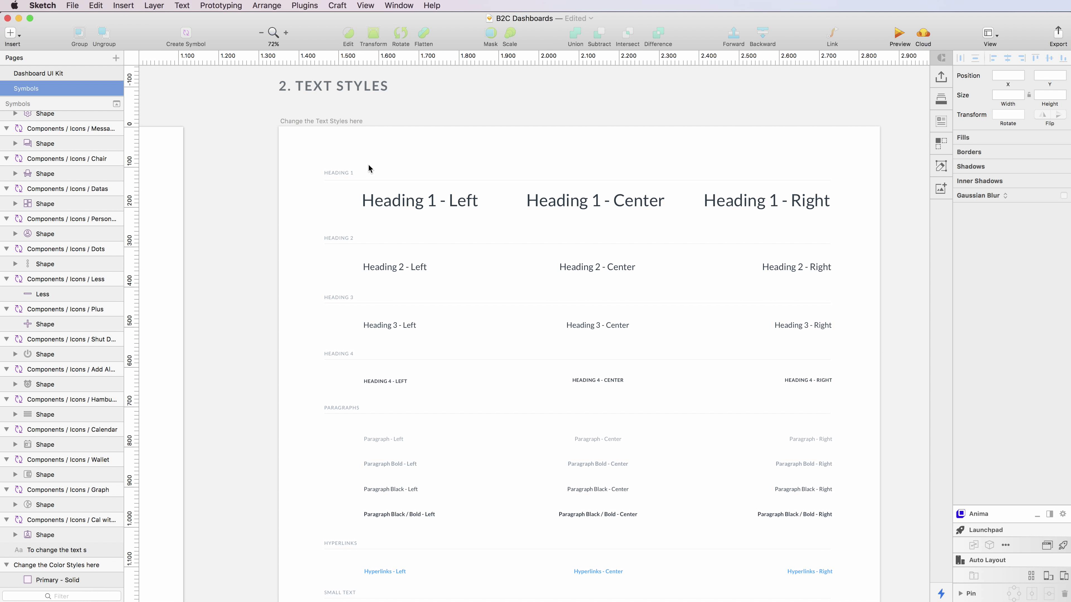
scroll(483, 215, down, 1)
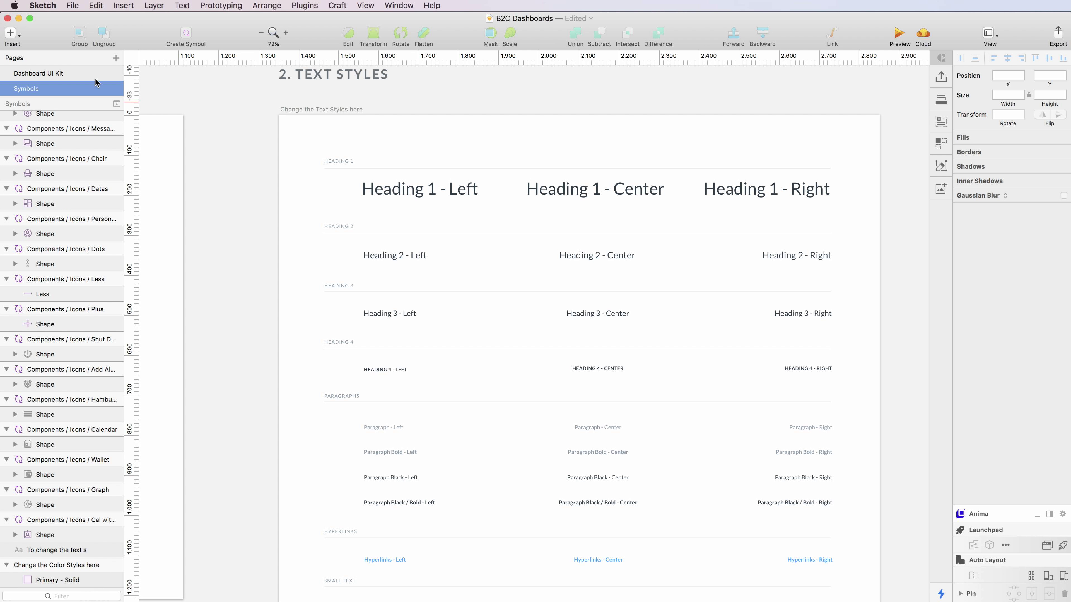
scroll(294, 210, down, 3)
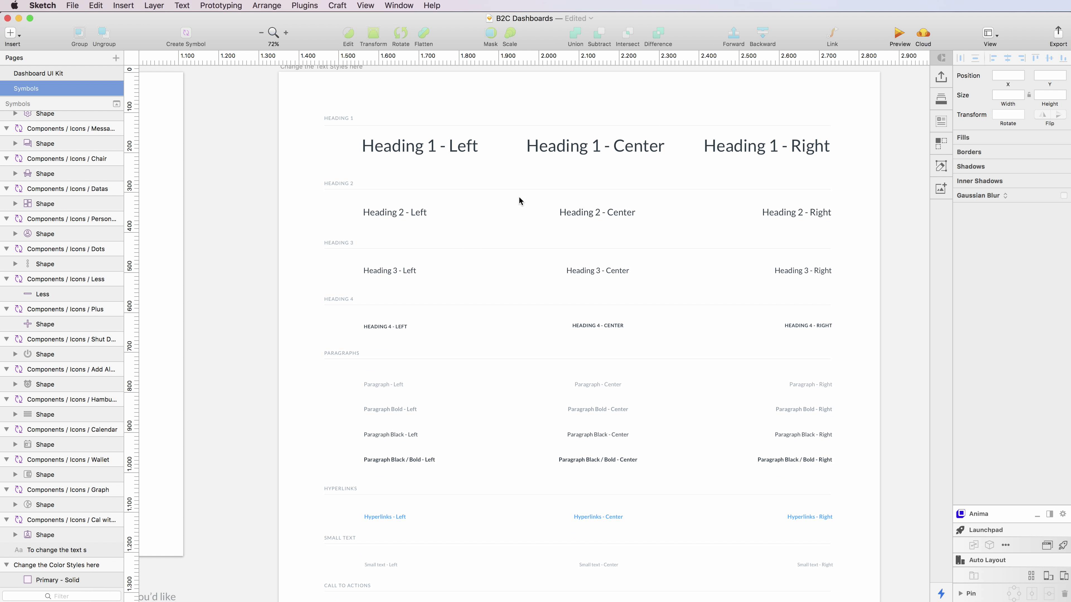
scroll(567, 226, down, 2)
scroll(567, 225, up, 3)
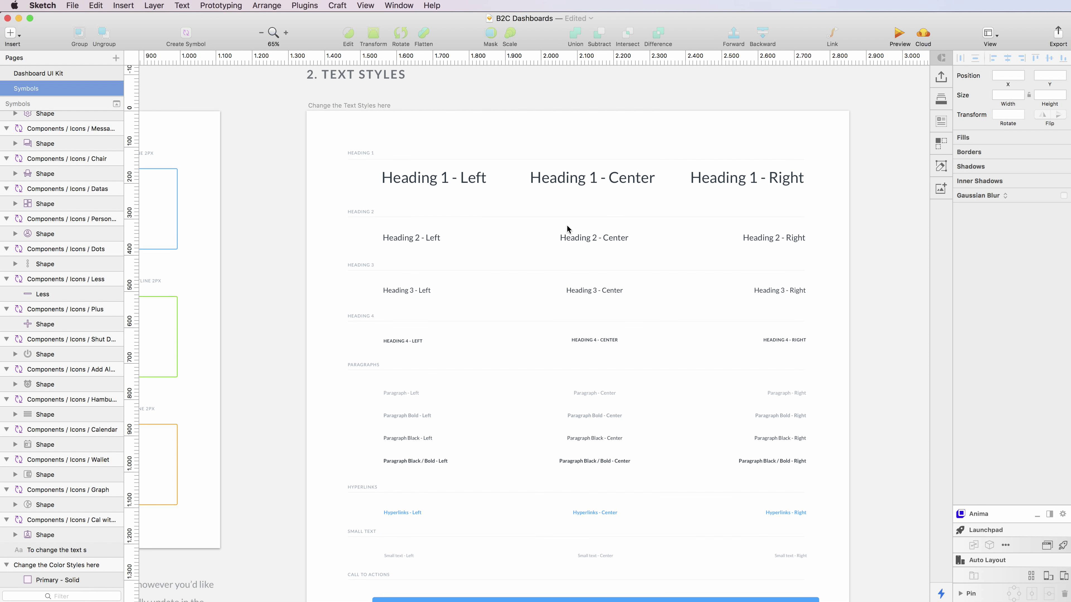
scroll(567, 225, down, 10)
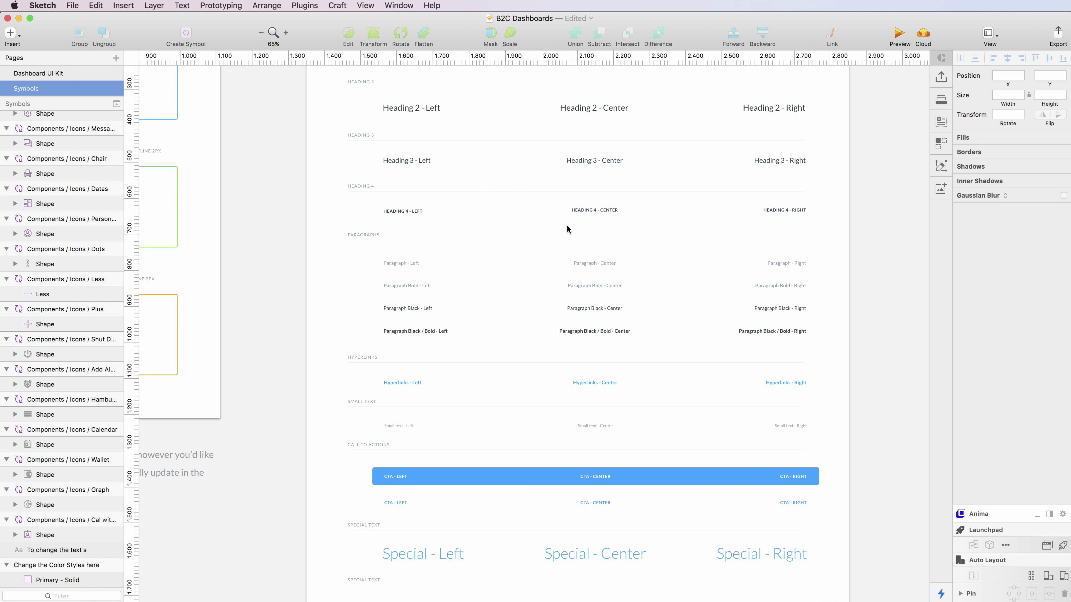
scroll(566, 229, up, 10)
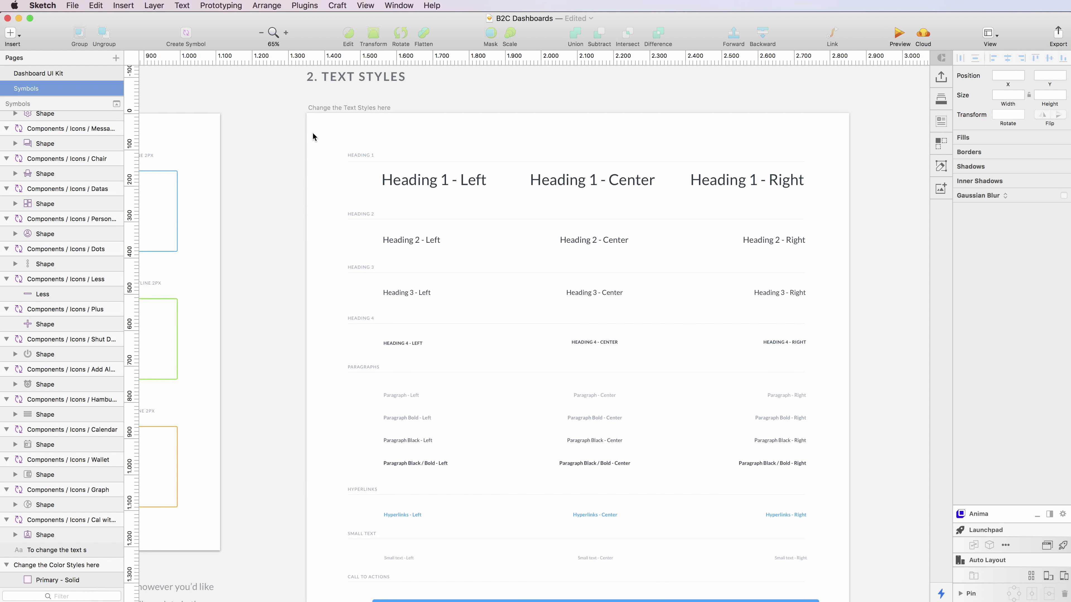
- Make the Heading 1 Left, Center and Right texts red and update their shared text styles
drag(348, 171, 760, 206)
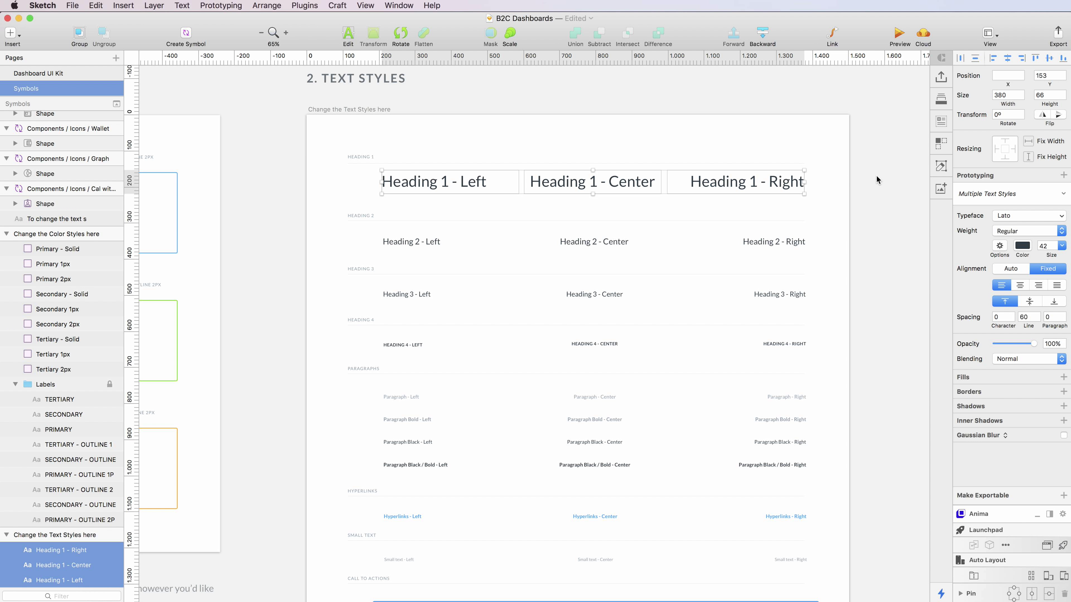
click(1023, 246)
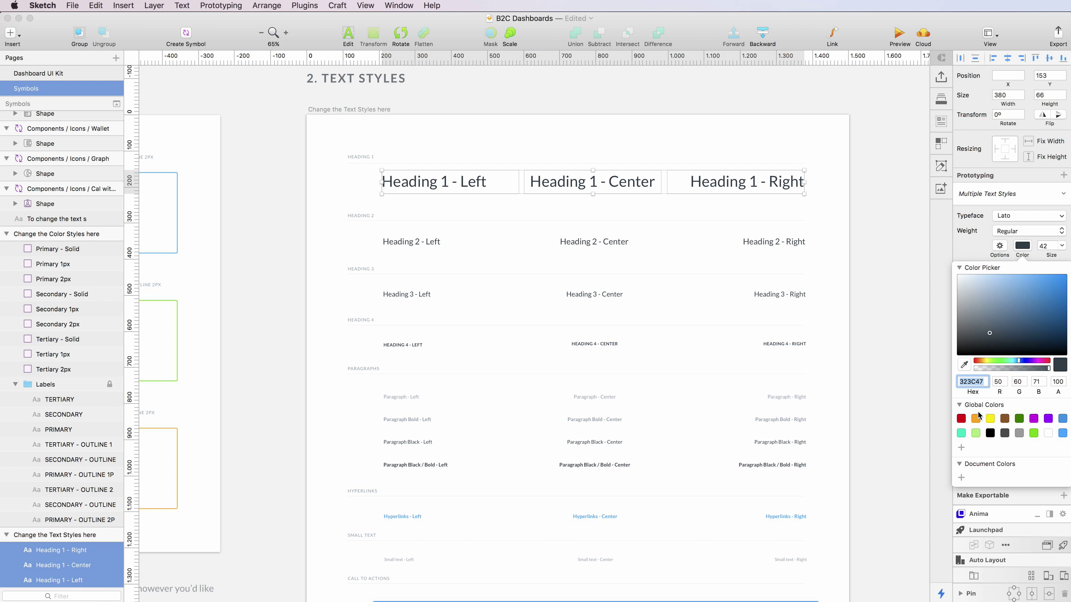
click(961, 419)
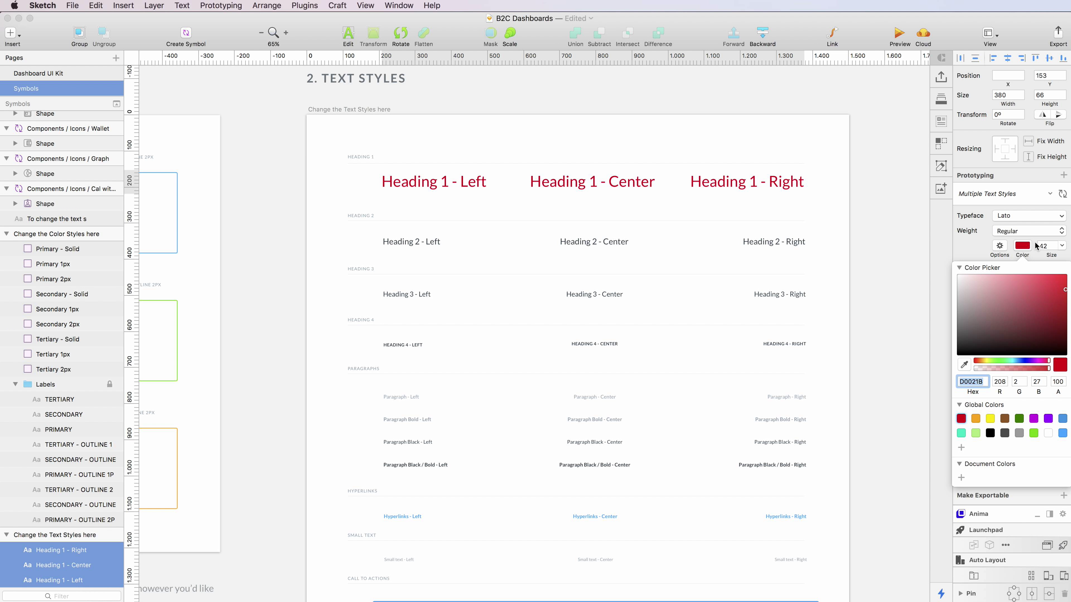
click(968, 244)
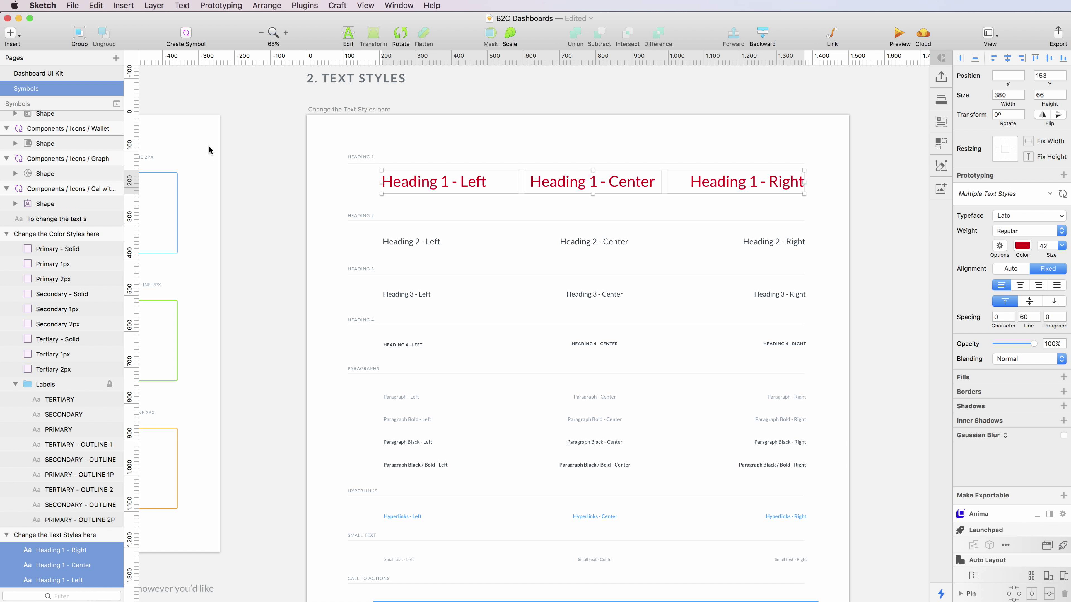
click(1062, 195)
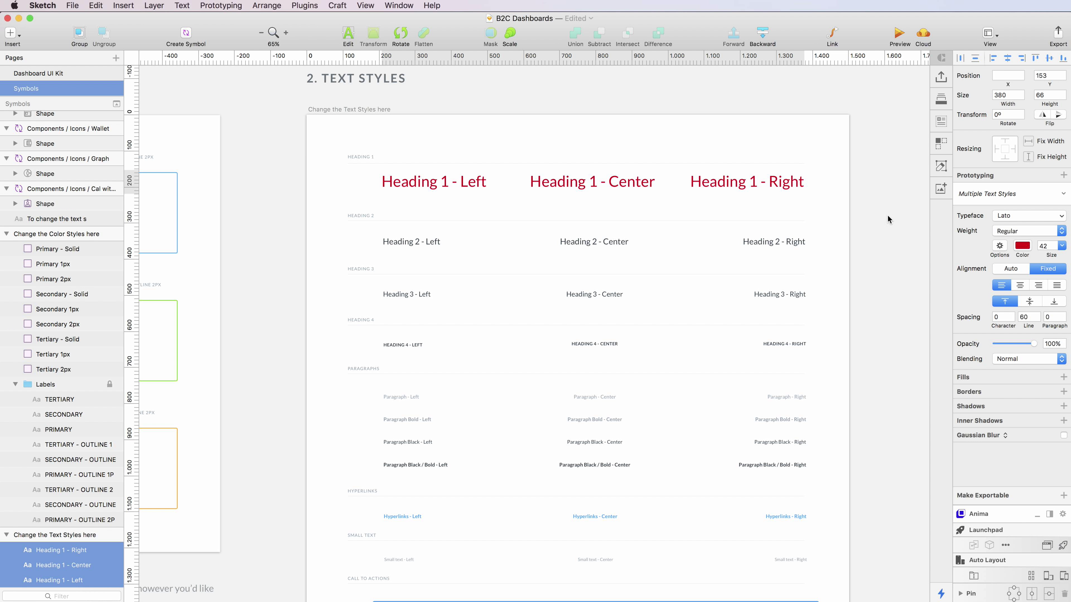
- Check the red headings on the Dashboard UI Kit artboards, then return to the Symbols page
click(36, 73)
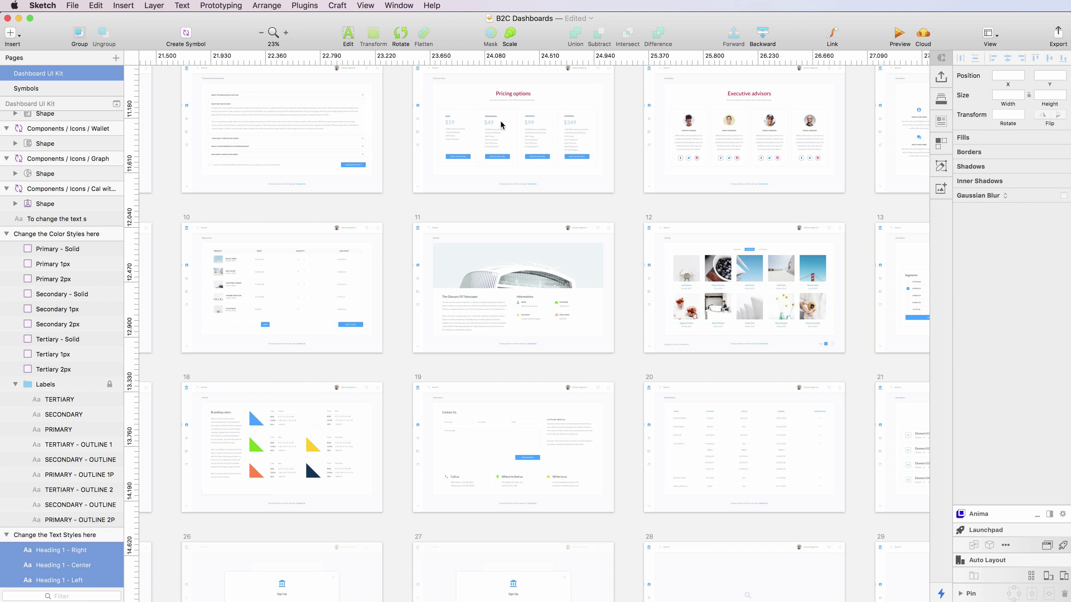
scroll(629, 201, up, 2)
scroll(629, 201, up, 3)
scroll(628, 201, up, 5)
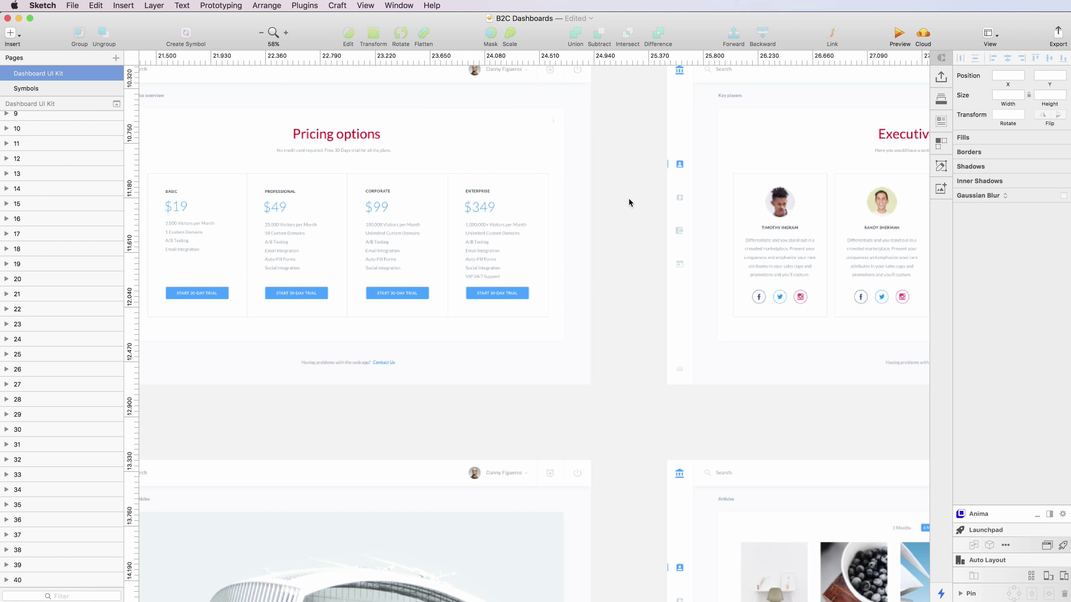
scroll(628, 198, right, 3)
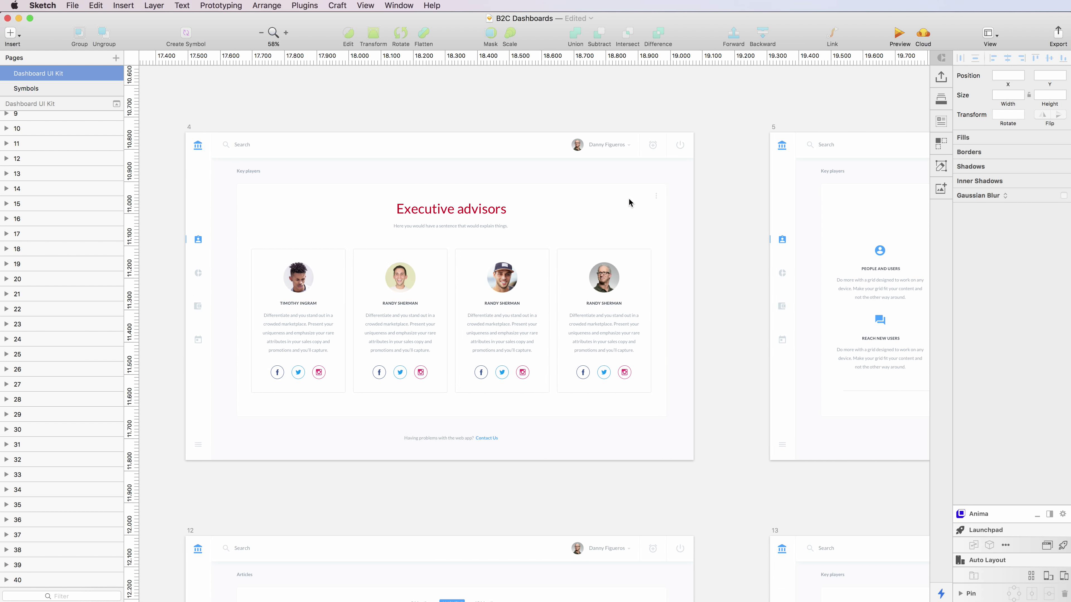
scroll(630, 198, left, 2)
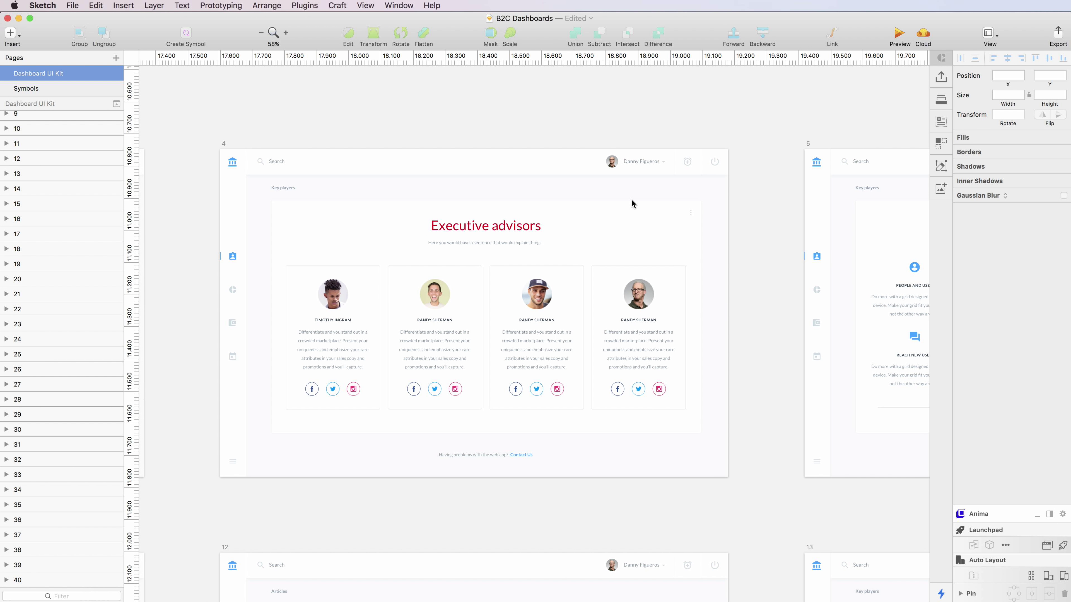
click(62, 84)
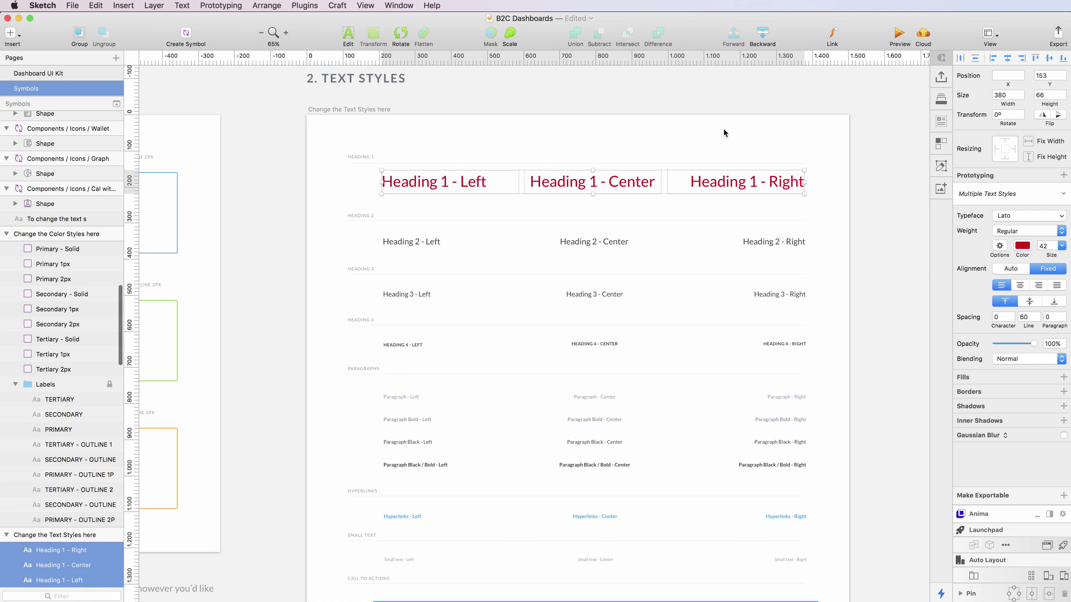
- Undo twice so the Heading 1 styles return to dark grey at size 42
key(super+z)
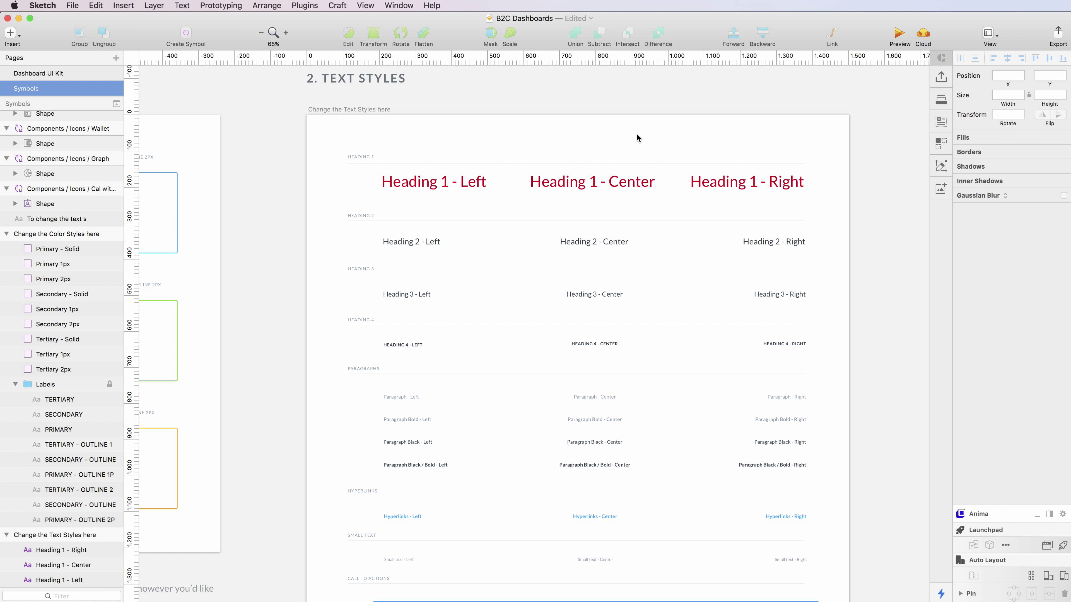
key(super+z)
scroll(657, 220, down, 2)
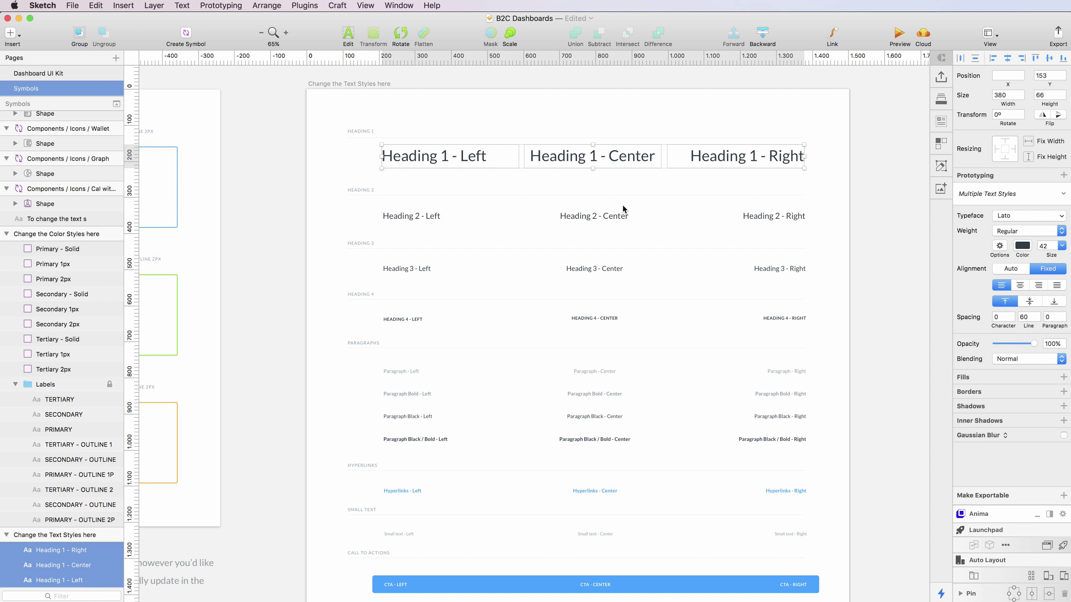
scroll(620, 205, down, 2)
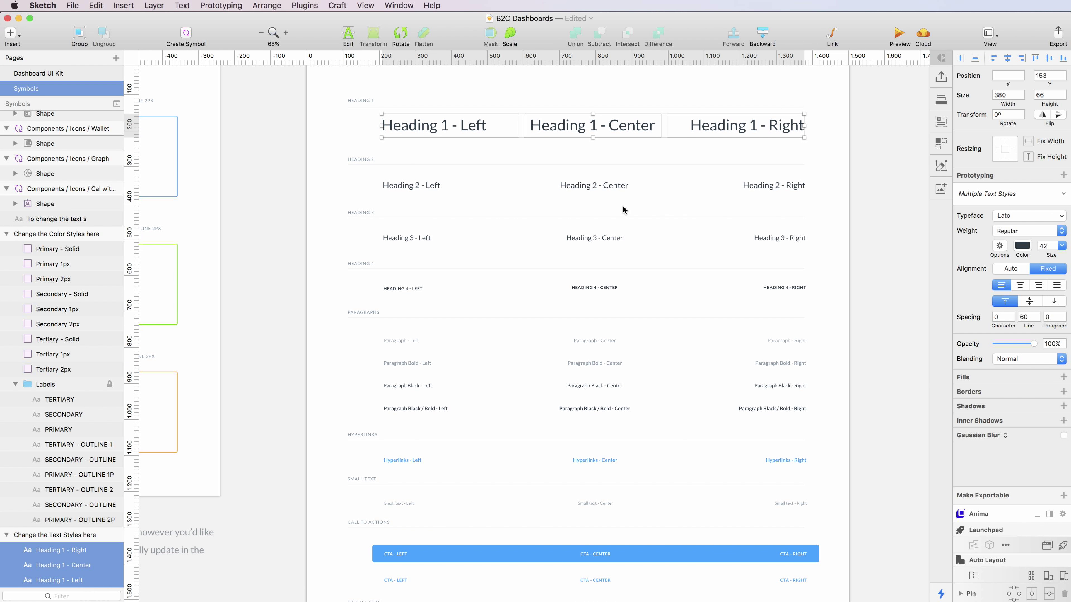
scroll(622, 205, down, 2)
scroll(622, 205, down, 2)
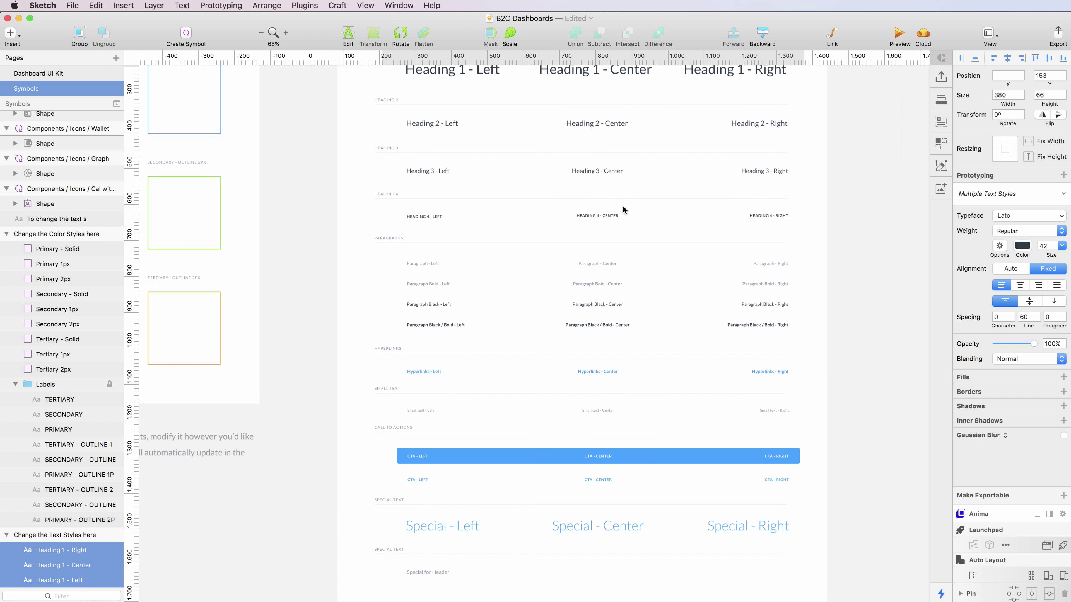
scroll(622, 205, up, 5)
scroll(622, 205, right, 10)
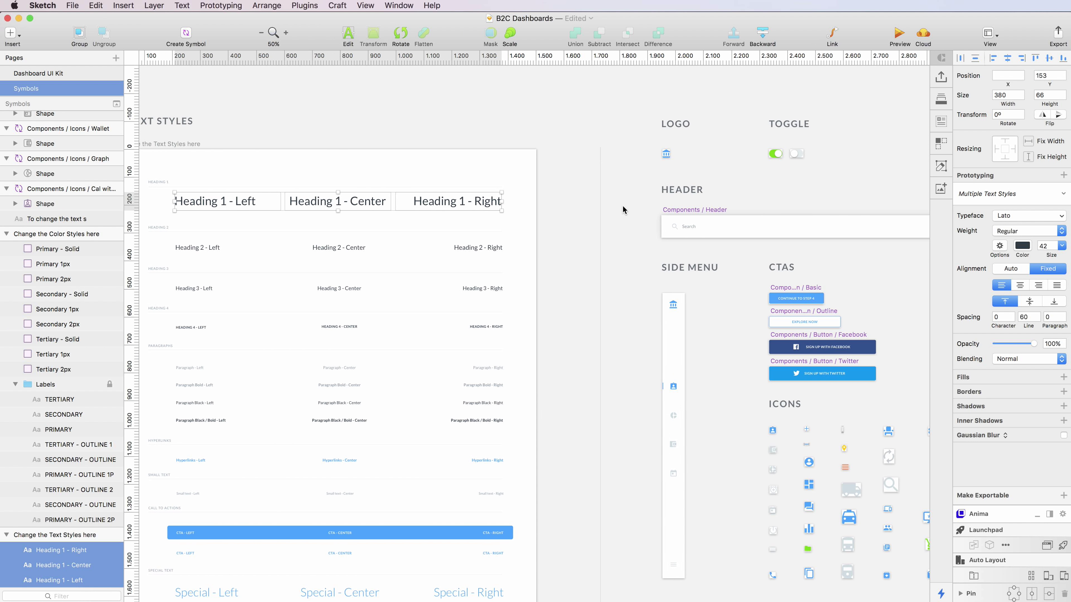
- Pan over the logo, header, CTA and icon symbols, then return to Dashboard UI Kit
scroll(623, 205, right, 6)
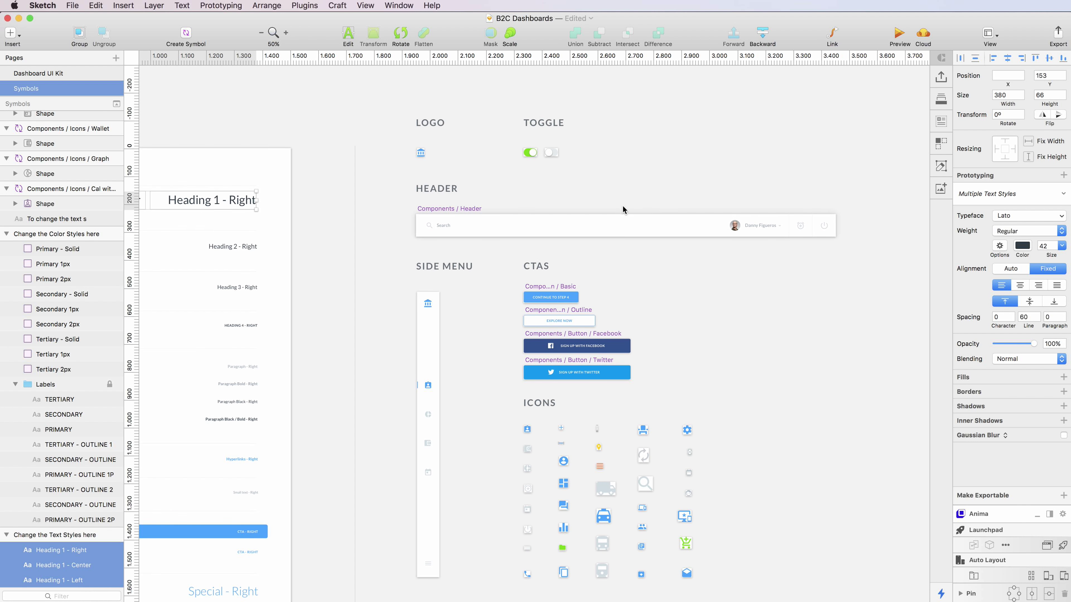
scroll(456, 152, down, 2)
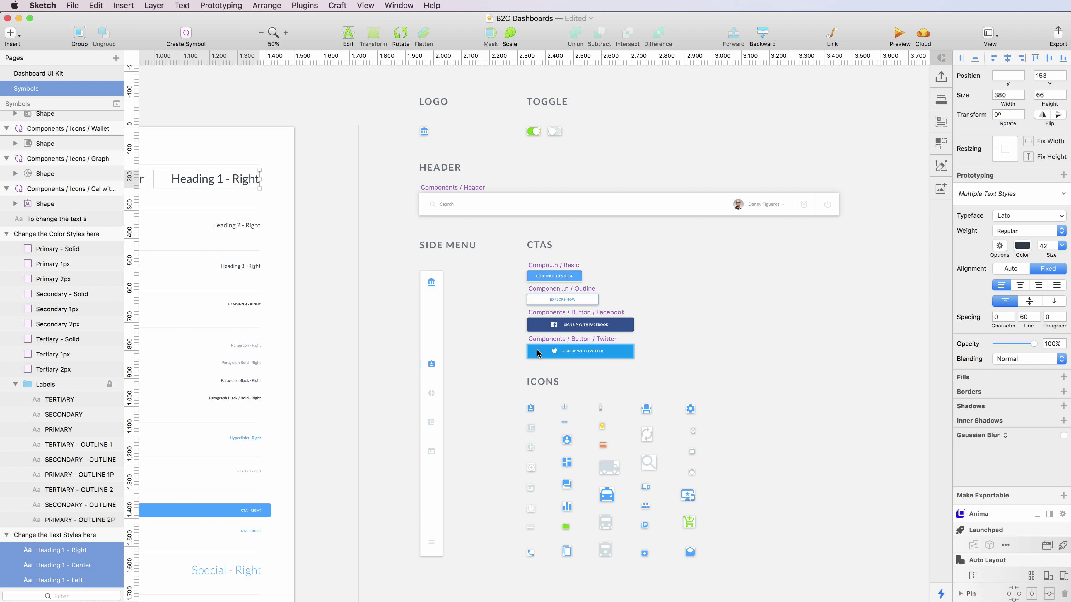
click(48, 74)
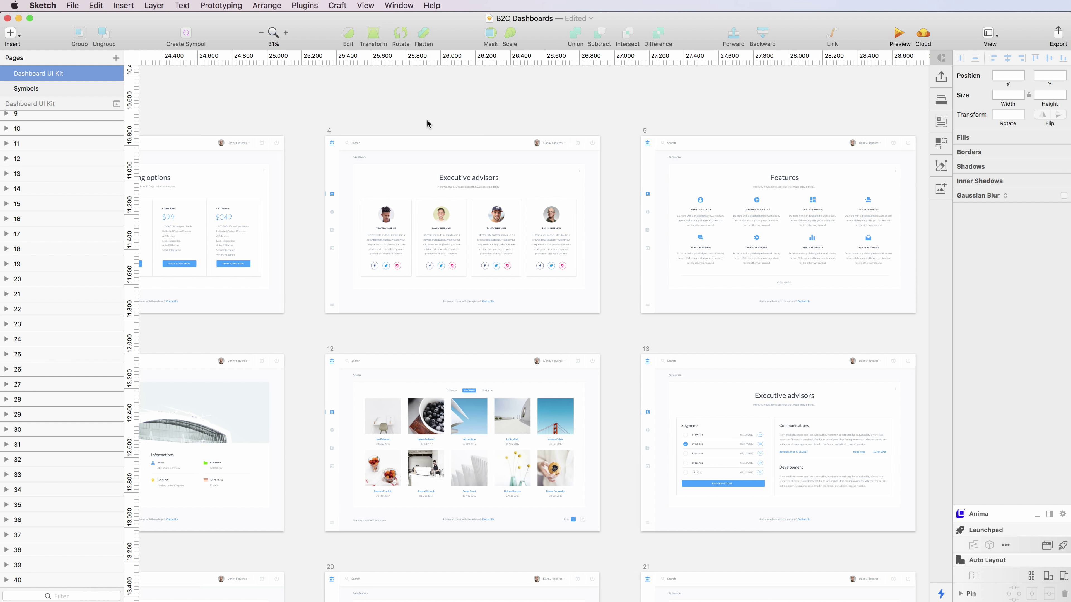
- On artboard 5, select the 1337 × 725 Features group and drag its handle narrower to test reflow
scroll(426, 124, right, 5)
scroll(427, 124, right, 2)
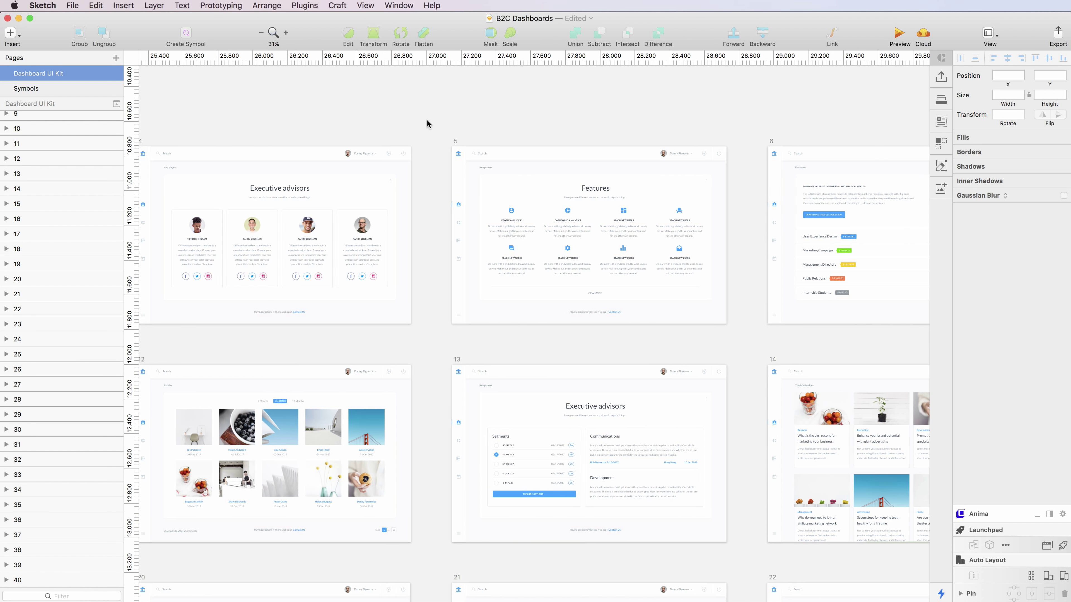
scroll(427, 124, down, 5)
scroll(430, 125, left, 2)
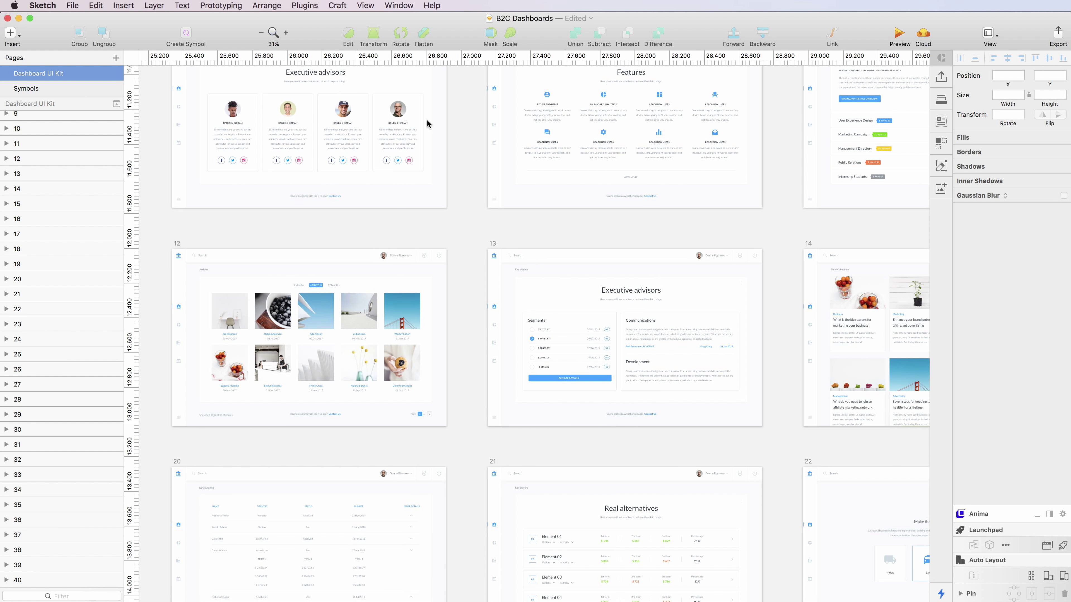
scroll(430, 124, up, 2)
scroll(508, 157, up, 2)
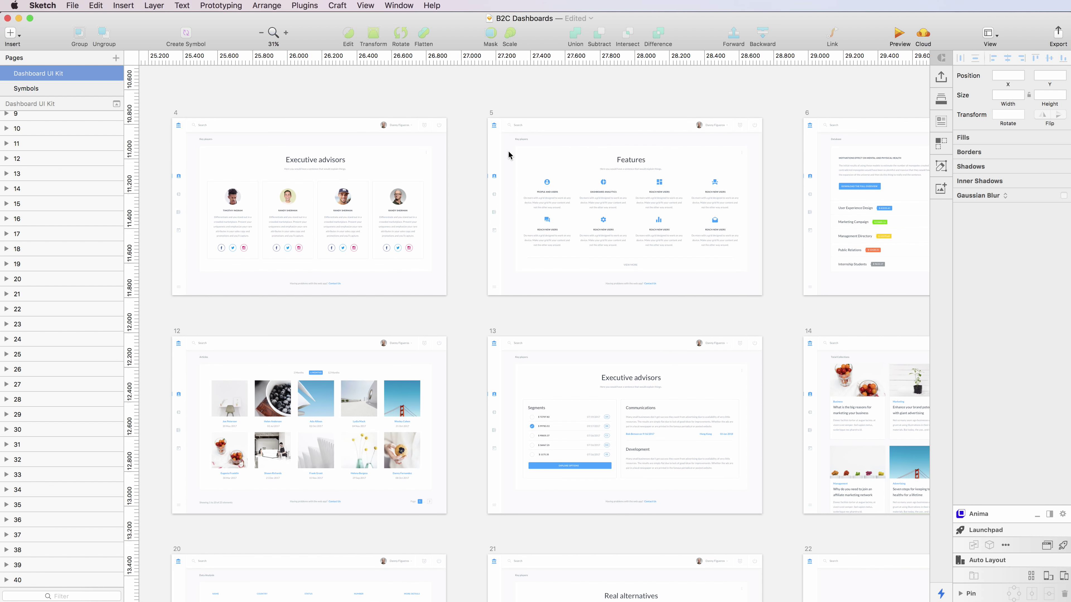
scroll(611, 179, up, 5)
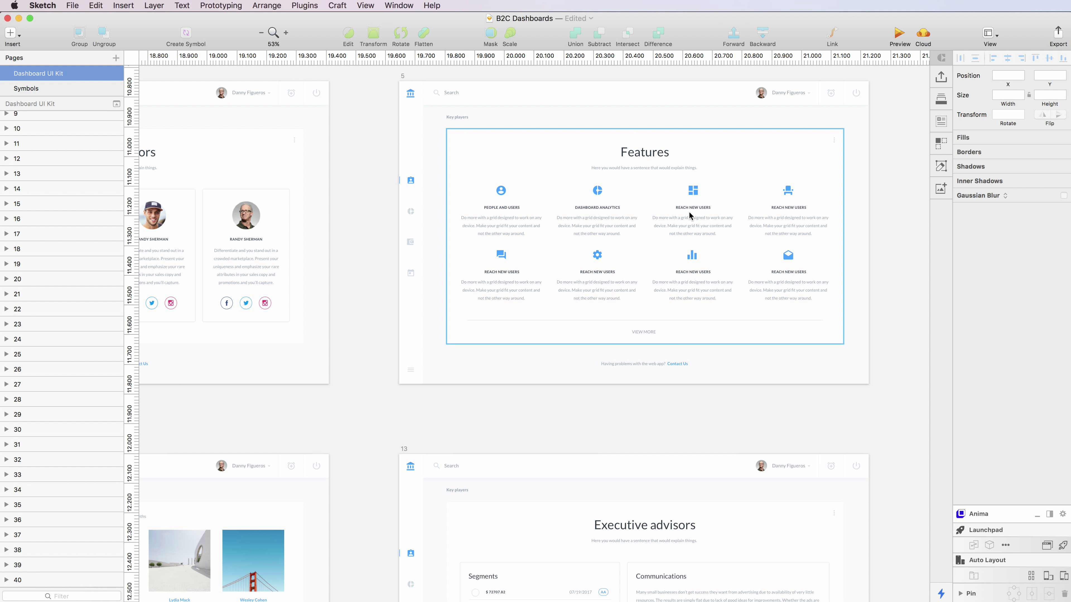
click(690, 215)
scroll(689, 211, up, 3)
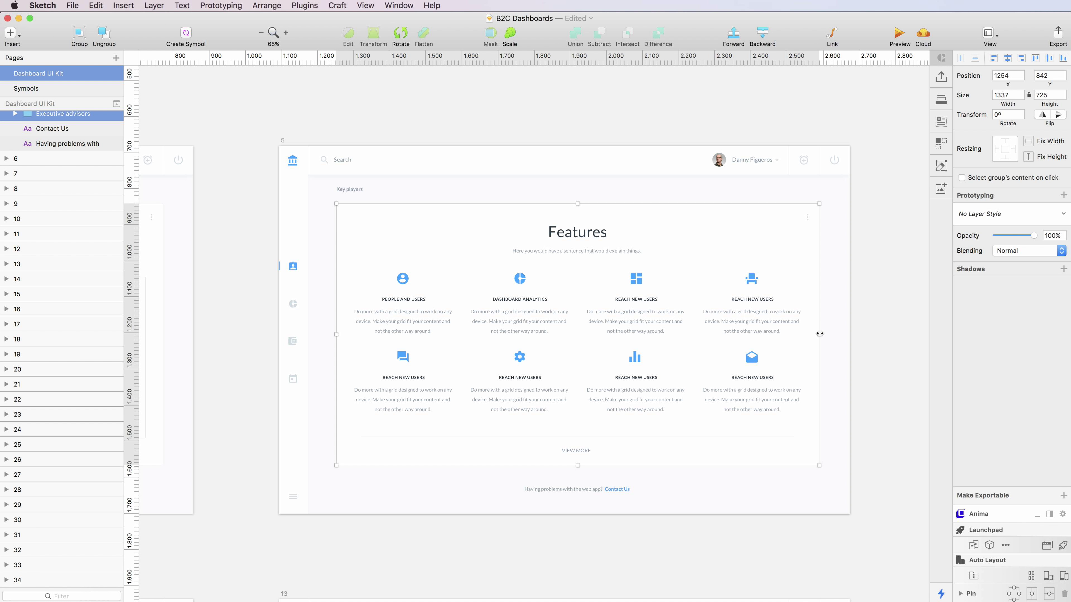
drag(820, 333, 863, 347)
- Undo the Features group resize, restoring its 1337 width
key(super+z)
scroll(742, 446, down, 10)
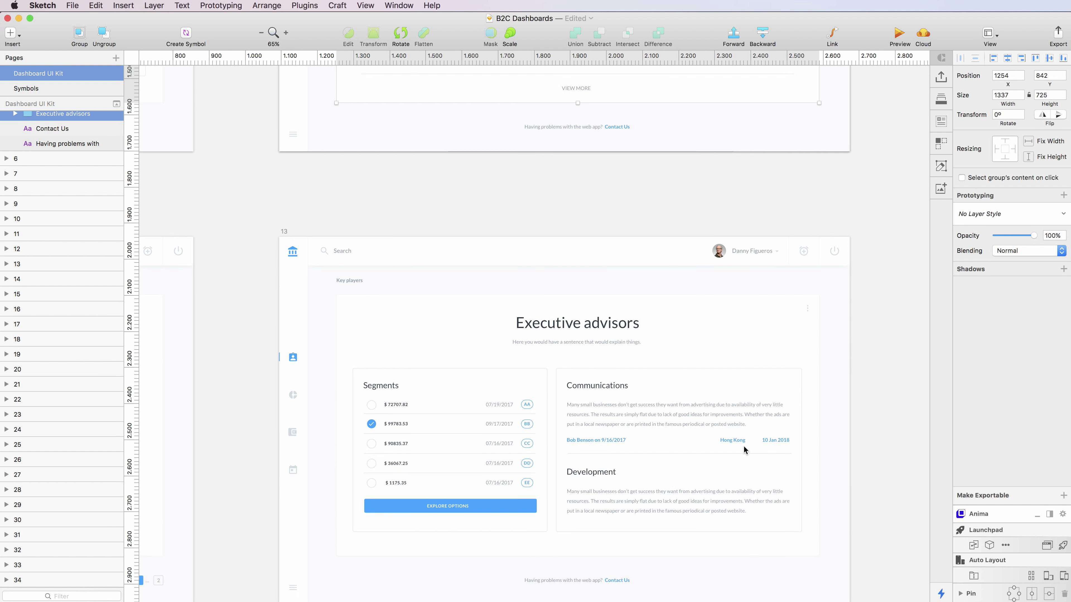
scroll(744, 449, down, 5)
- Widen artboard 13's Executive advisors group to 1421, then undo back to 1337 × 725
click(686, 322)
drag(776, 302, 870, 313)
key(super+z)
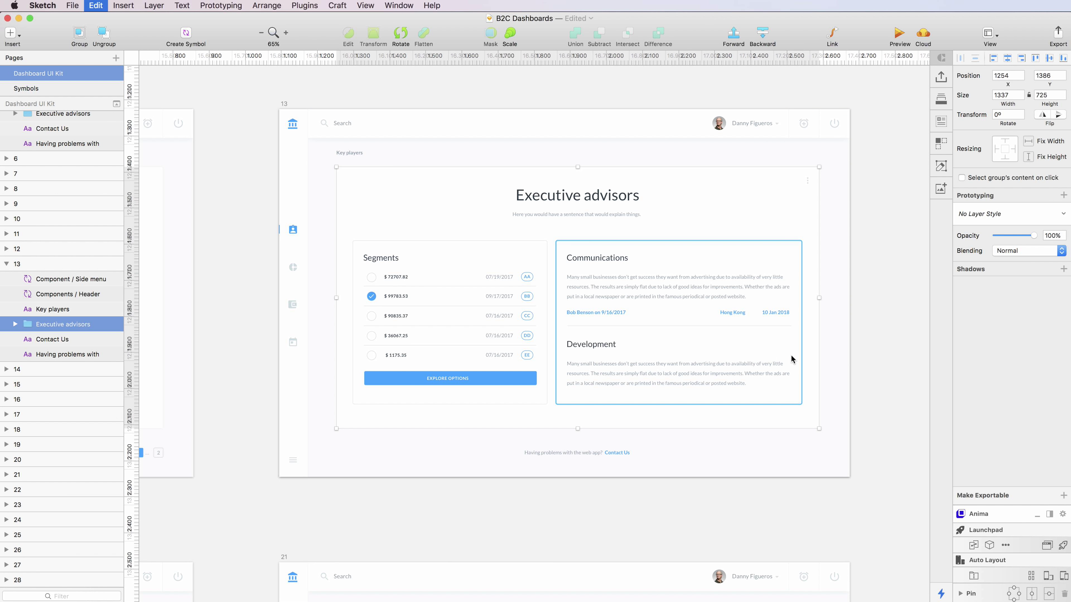
scroll(791, 356, up, 10)
scroll(778, 355, left, 10)
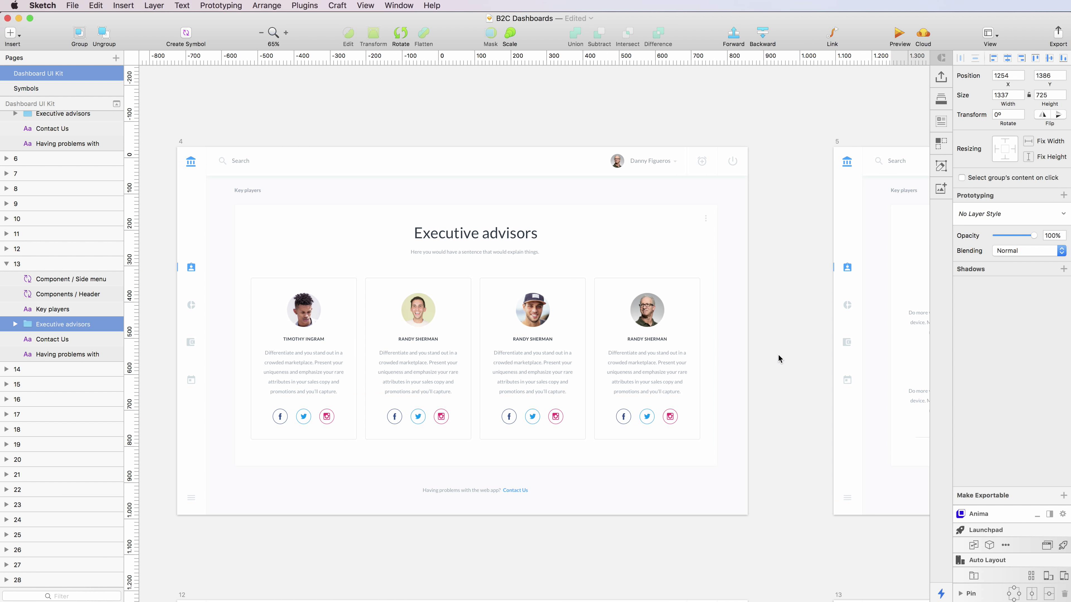
- Stretch artboard 4's Executive advisors group to reflow its cards, then undo to 1337 × 725
click(700, 330)
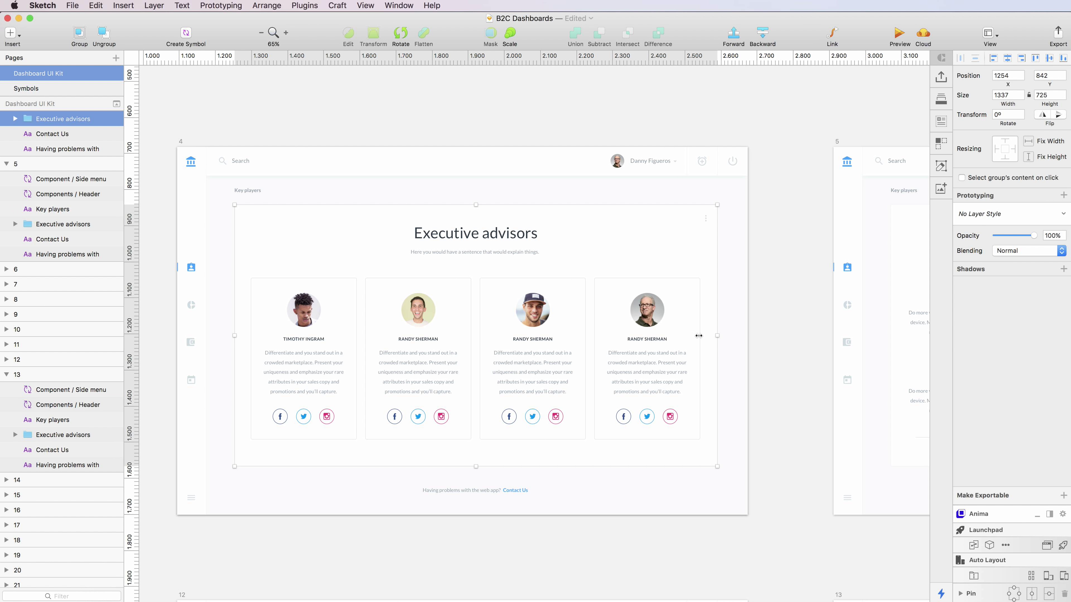
drag(699, 335, 773, 355)
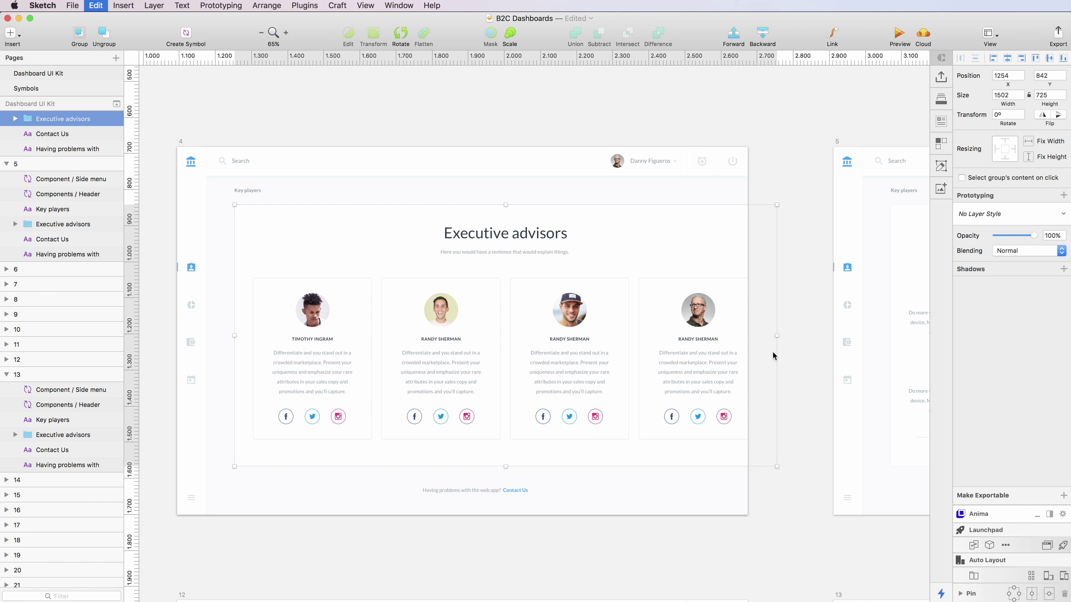
key(super+z)
scroll(773, 356, down, 20)
scroll(773, 355, right, 8)
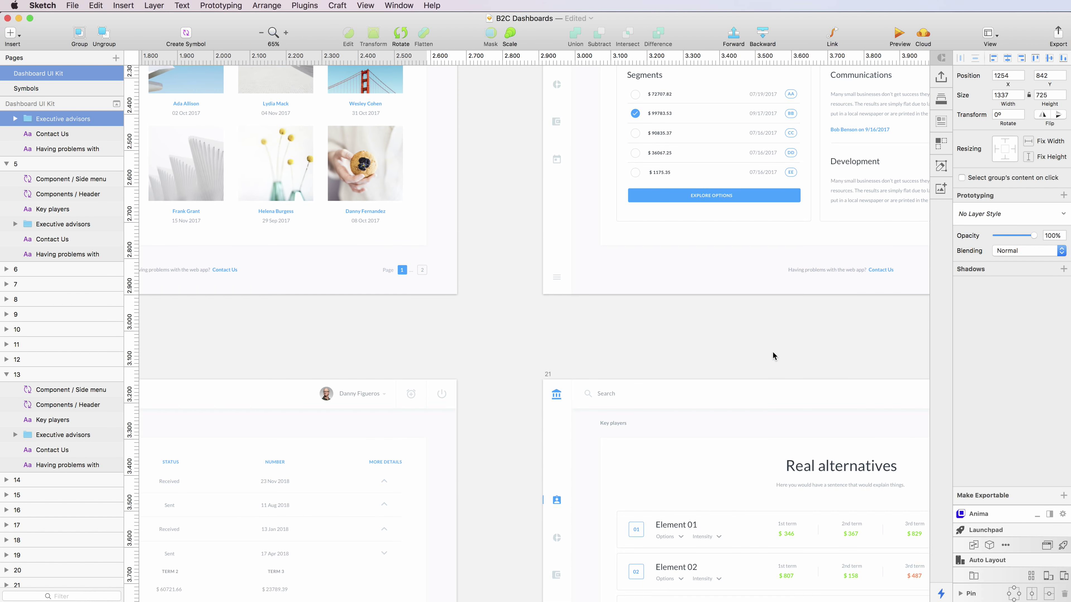
scroll(772, 355, down, 10)
scroll(773, 355, right, 10)
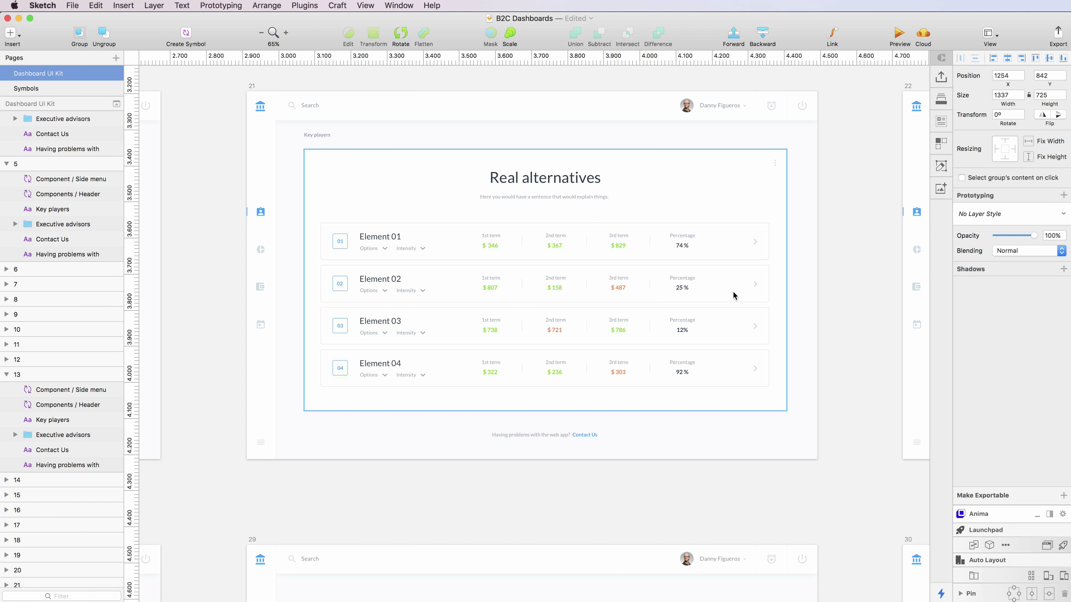
- Widen artboard 21's Real alternatives card to 1421 to test how its rows reflow
click(734, 295)
drag(787, 280, 817, 288)
click(817, 288)
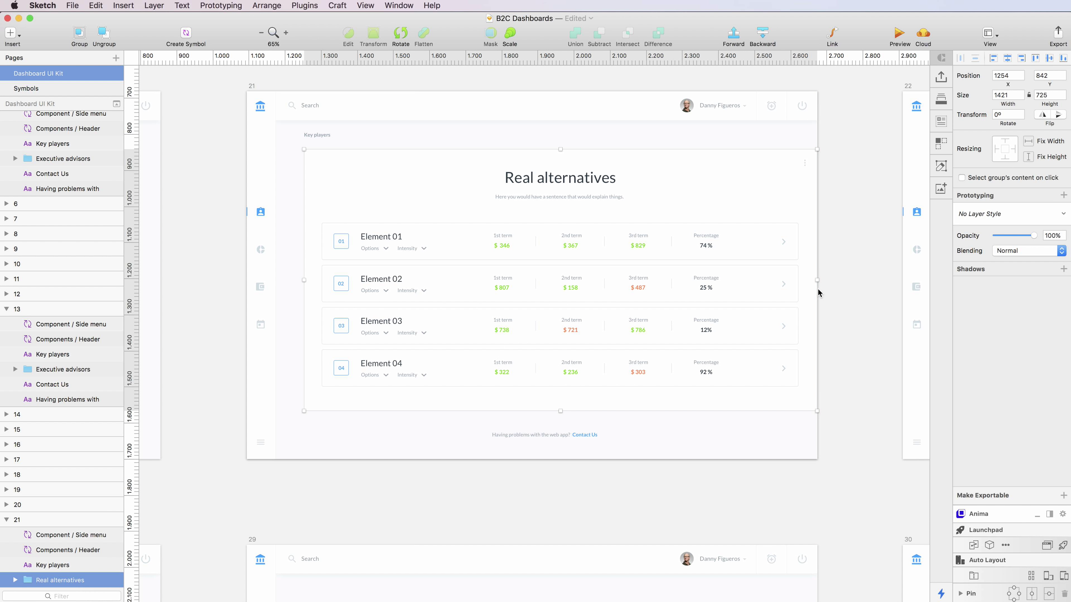
- Zoom out to 10% and pan across all 40 dashboard artboards
scroll(818, 295, up, 5)
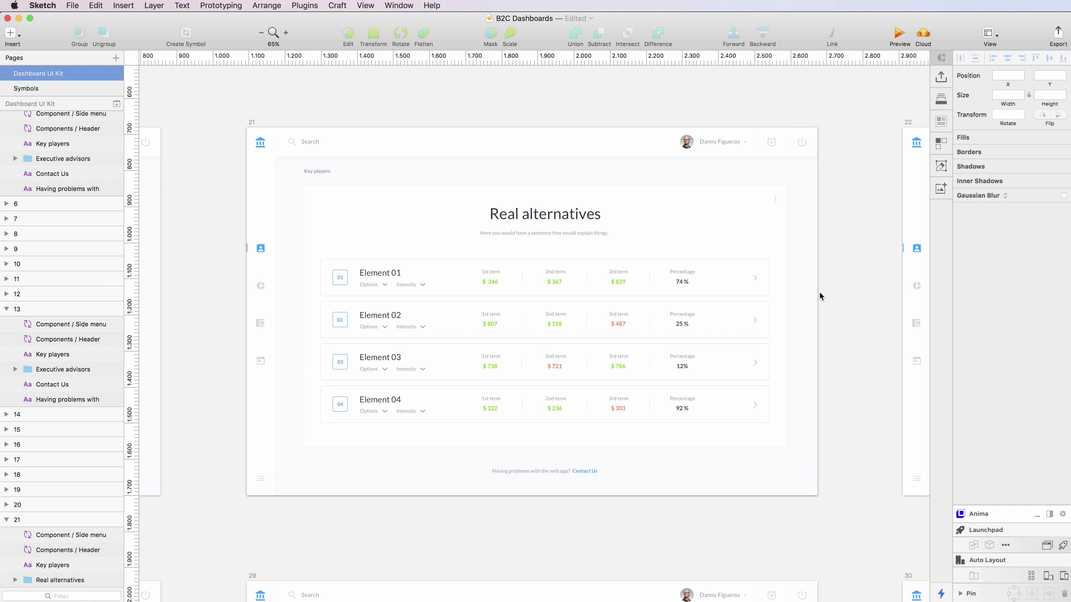
scroll(819, 296, up, 1)
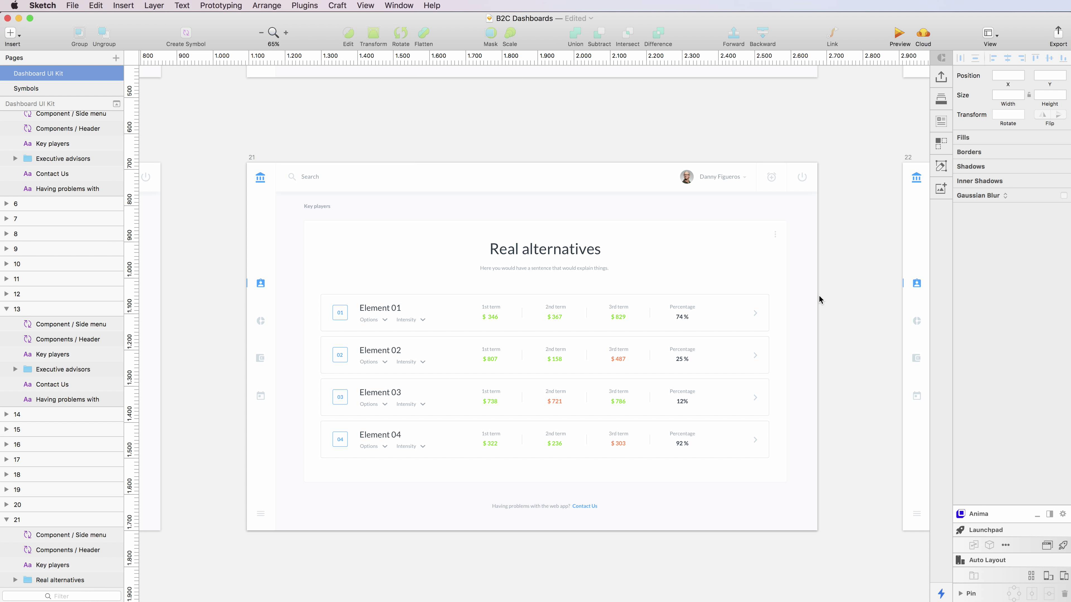
scroll(818, 297, up, 5)
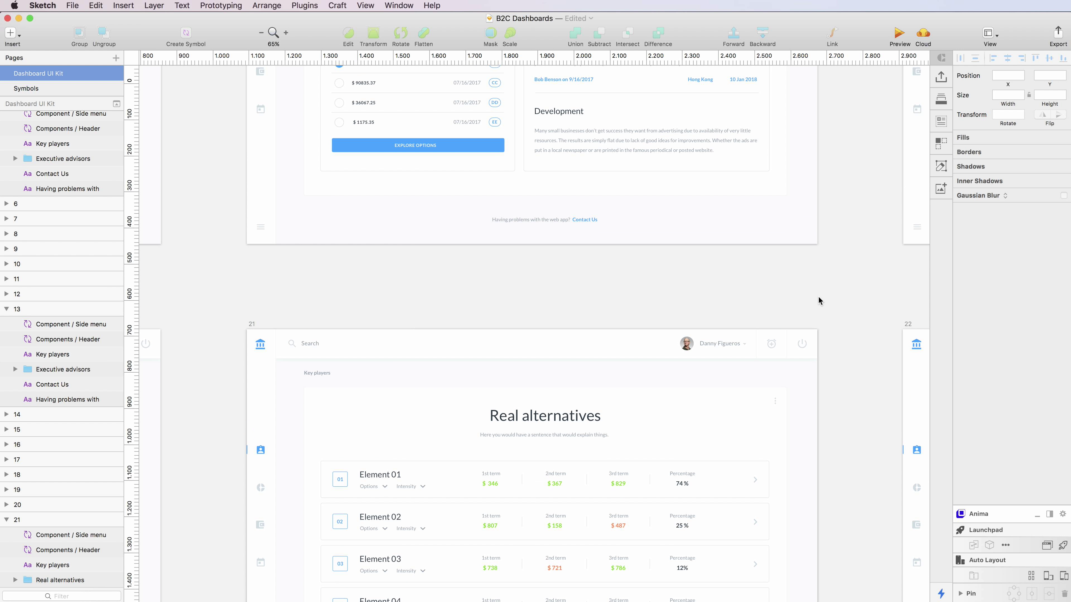
scroll(818, 297, down, 5)
scroll(818, 300, down, 3)
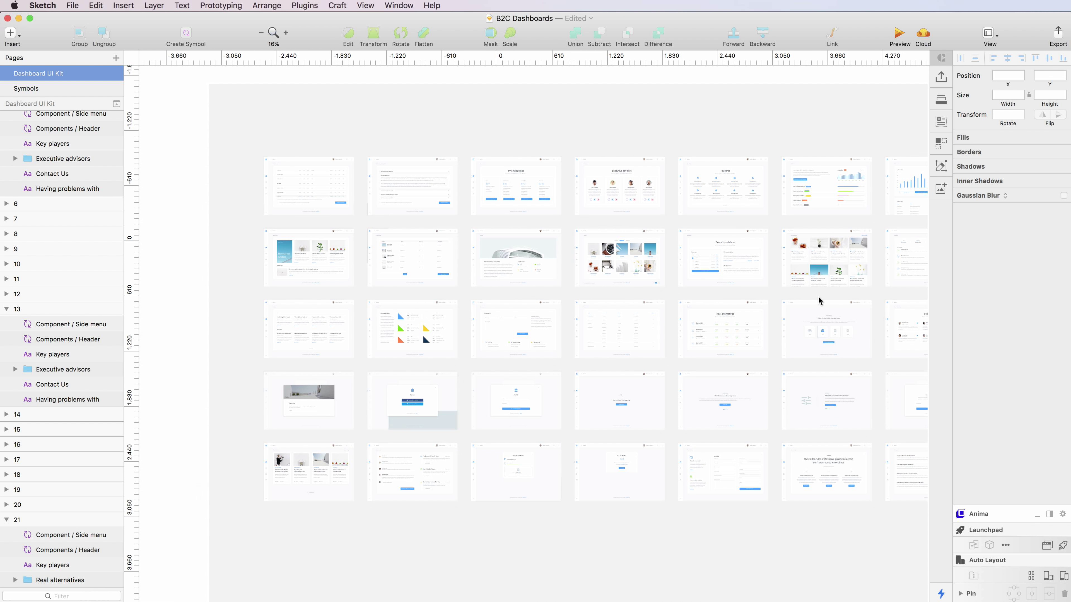
scroll(819, 300, right, 1)
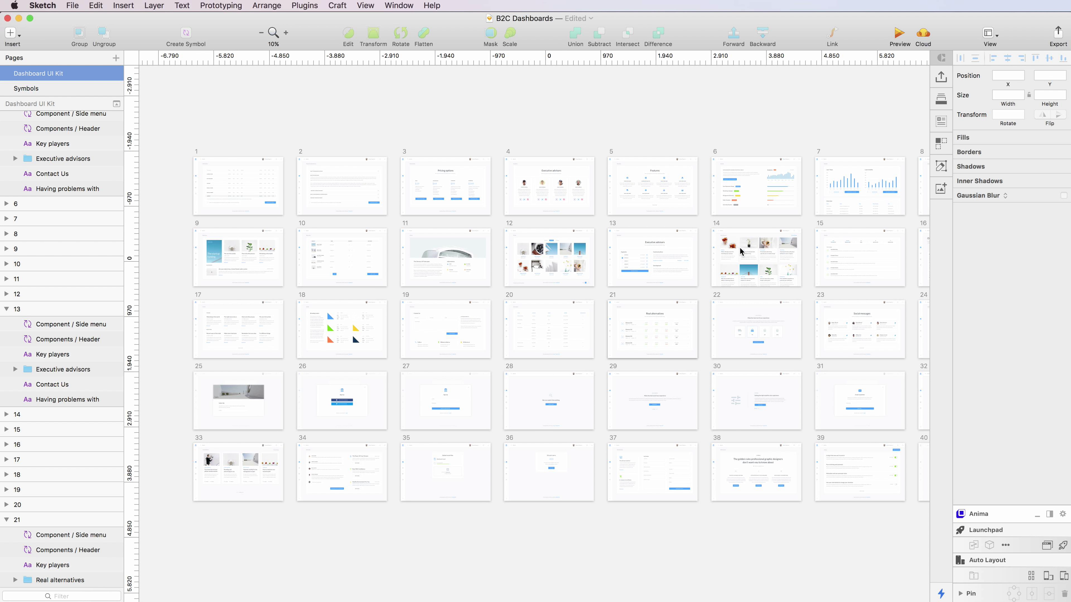
scroll(757, 227, right, 5)
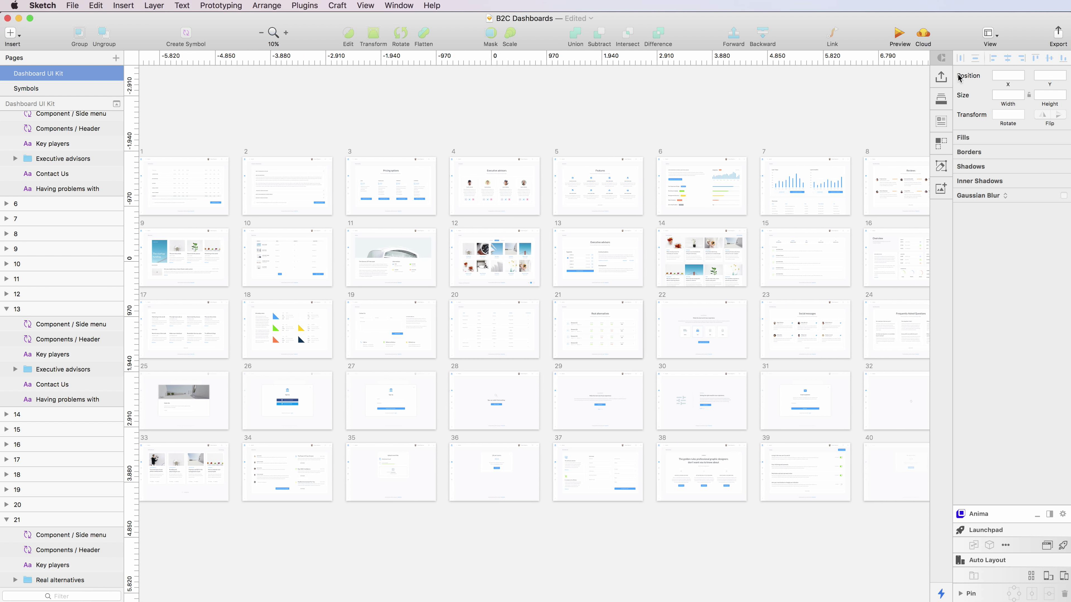